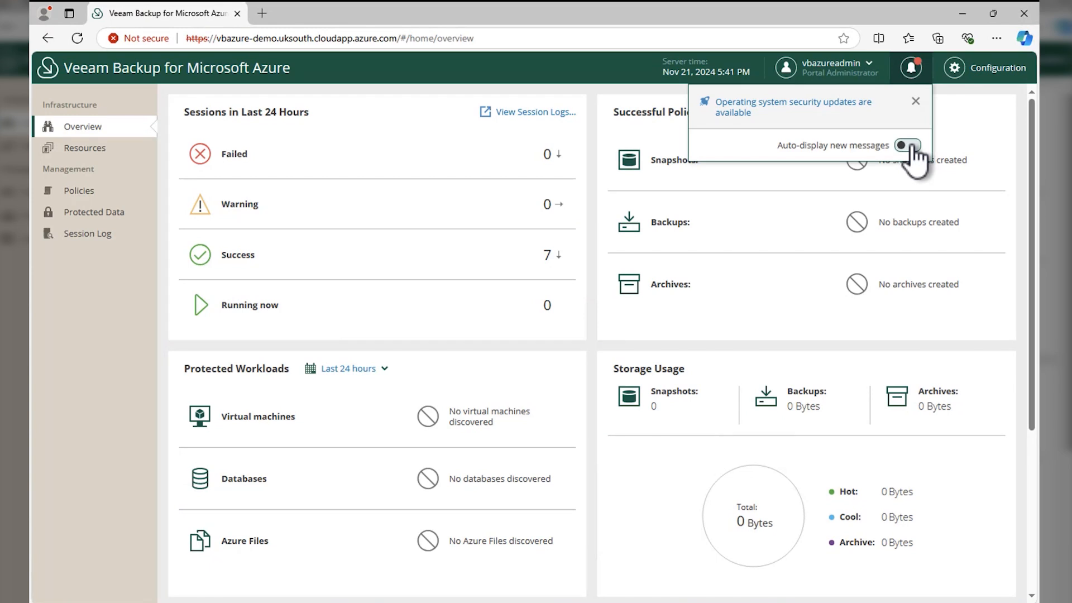
Step: Dismiss the notification pop-up and open the first policy's setup from the configuration's getting-started page
{"action": "left_click", "coordinate": [909, 146]}
{"action": "left_click", "coordinate": [909, 146]}
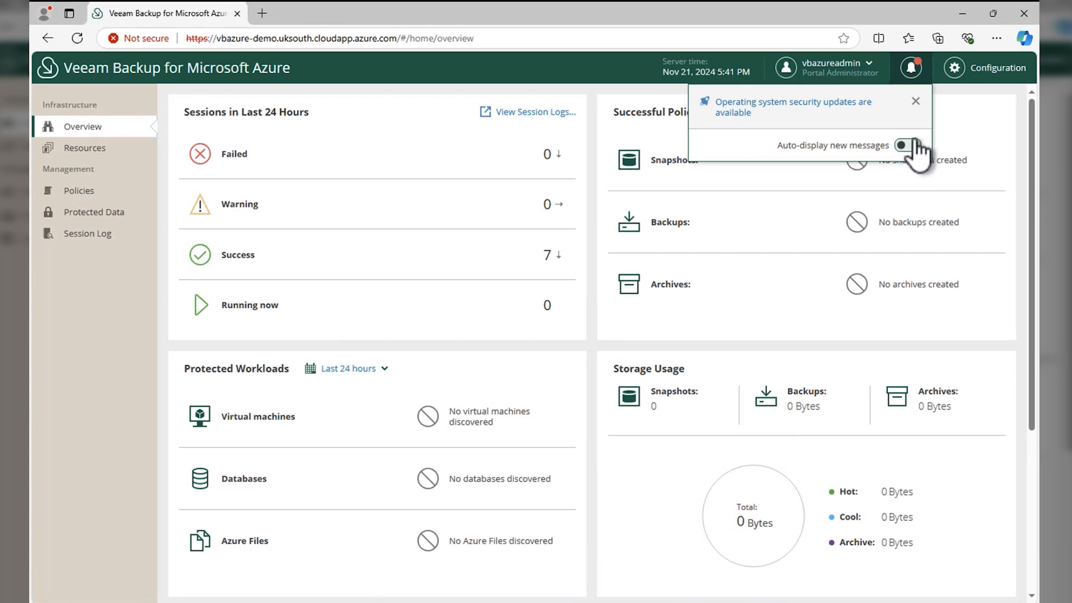
{"action": "left_click", "coordinate": [950, 112]}
{"action": "left_click", "coordinate": [983, 68]}
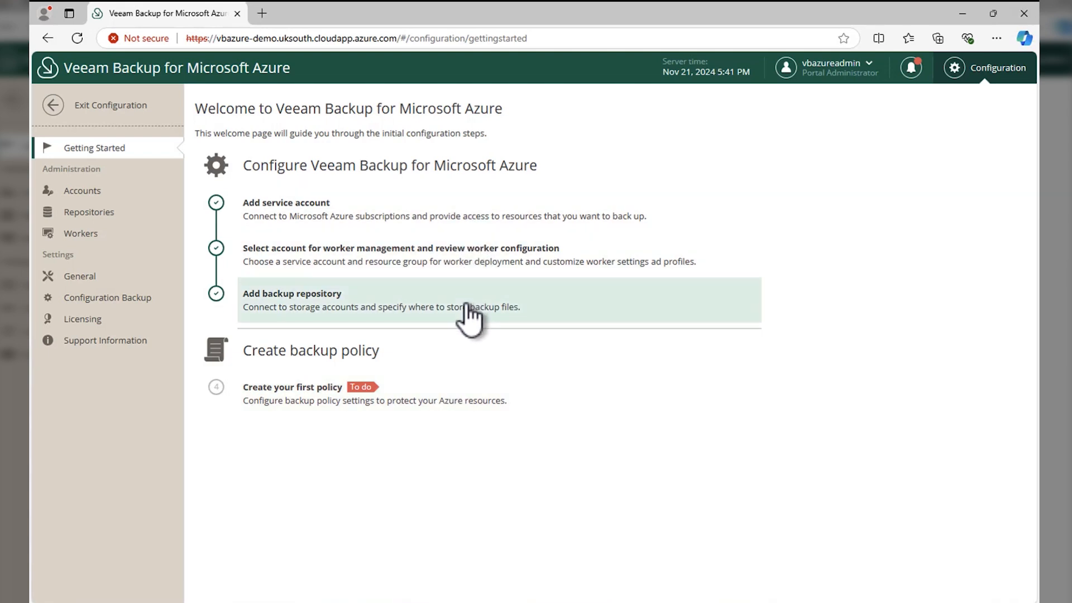
{"action": "left_click", "coordinate": [440, 396]}
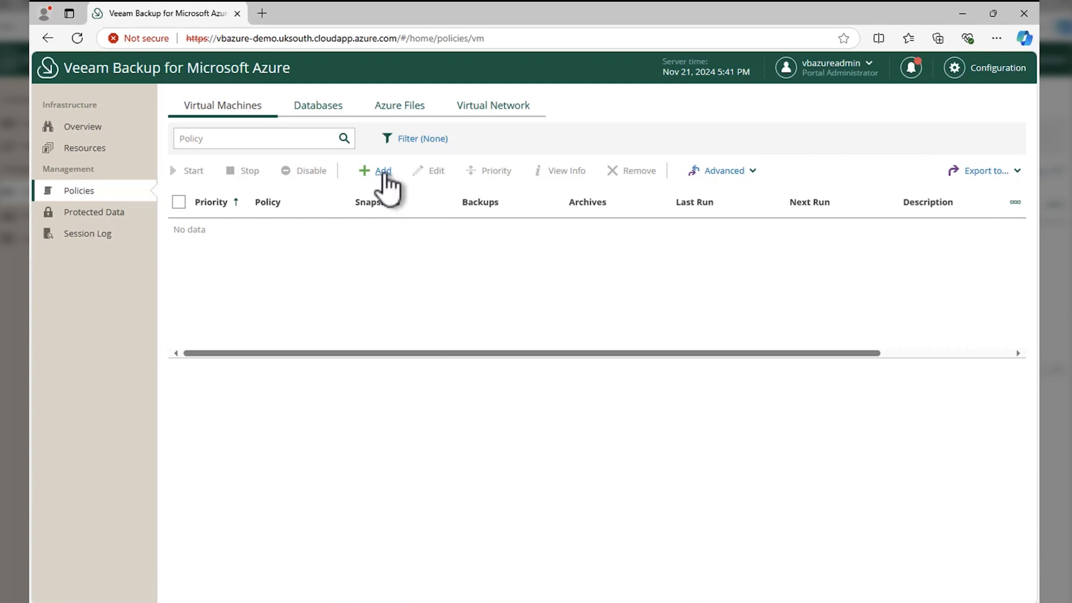
Step: Add a virtual machine policy named "VM Backup" and continue to its source settings
{"action": "left_click", "coordinate": [384, 172]}
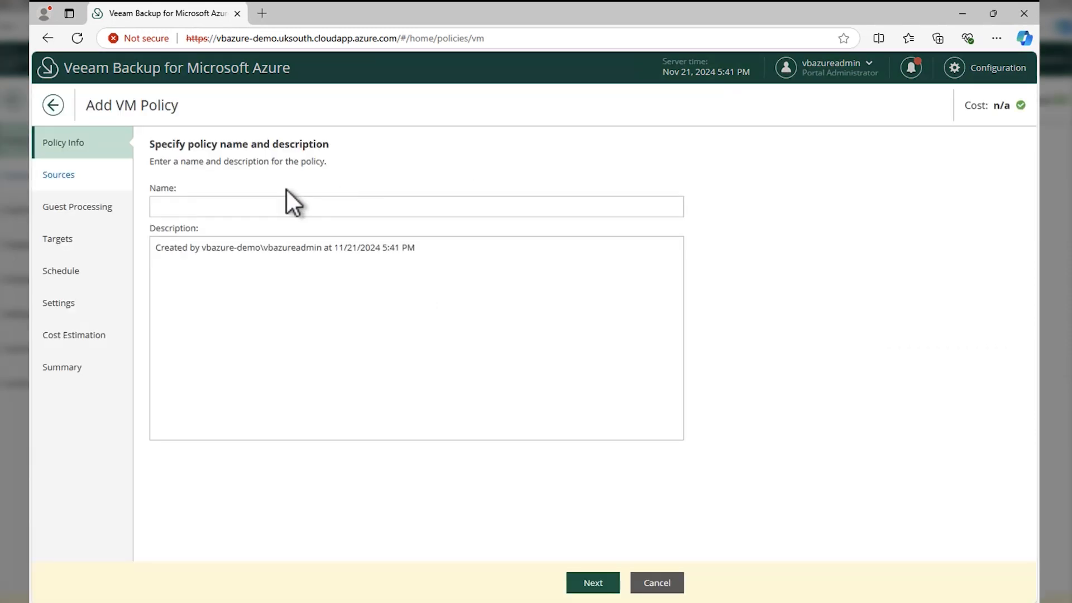
{"action": "left_click", "coordinate": [226, 206]}
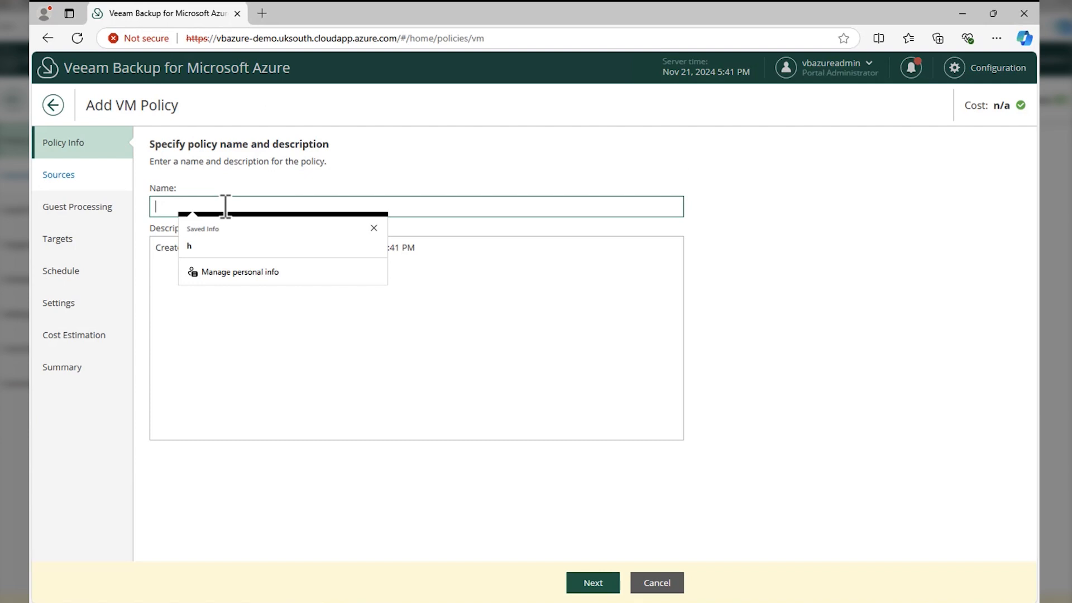
{"action": "type", "text": "VM Backup"}
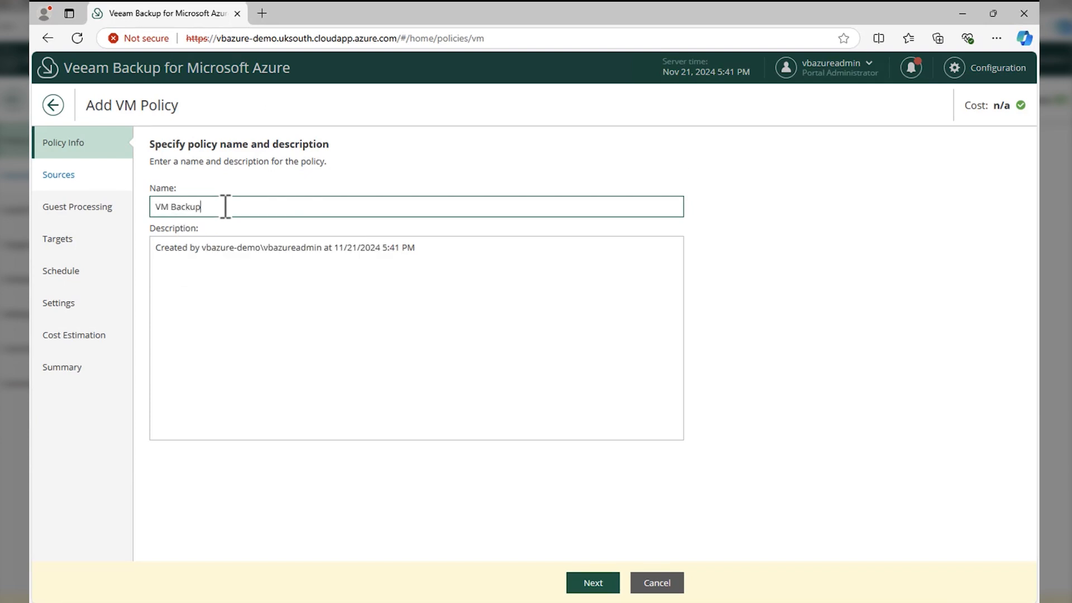
{"action": "left_click", "coordinate": [586, 583]}
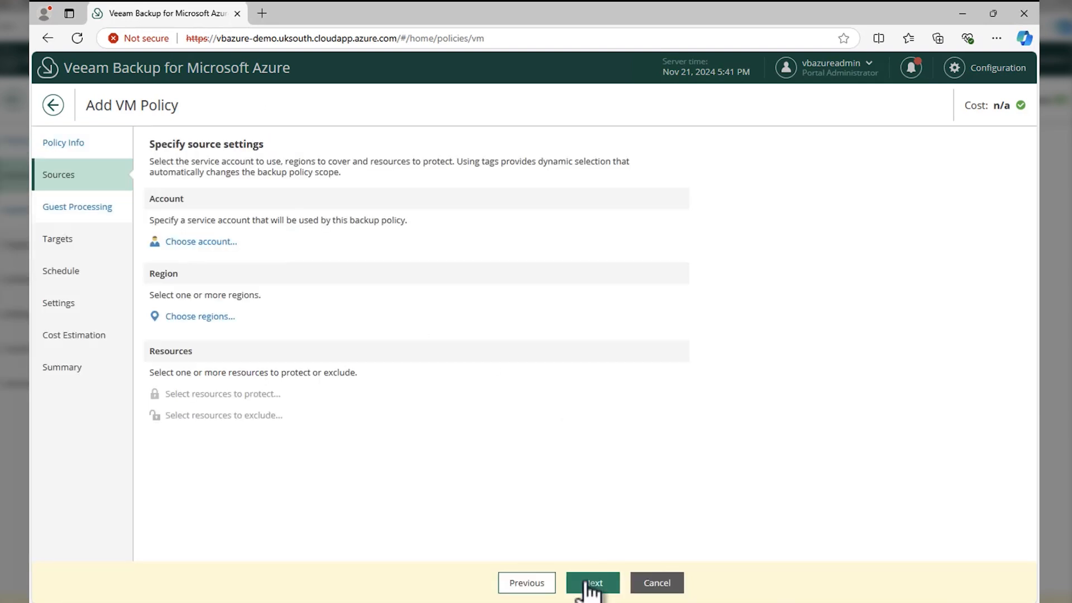
Step: Choose the Default service account for the backup policy and apply it
{"action": "left_click", "coordinate": [204, 242]}
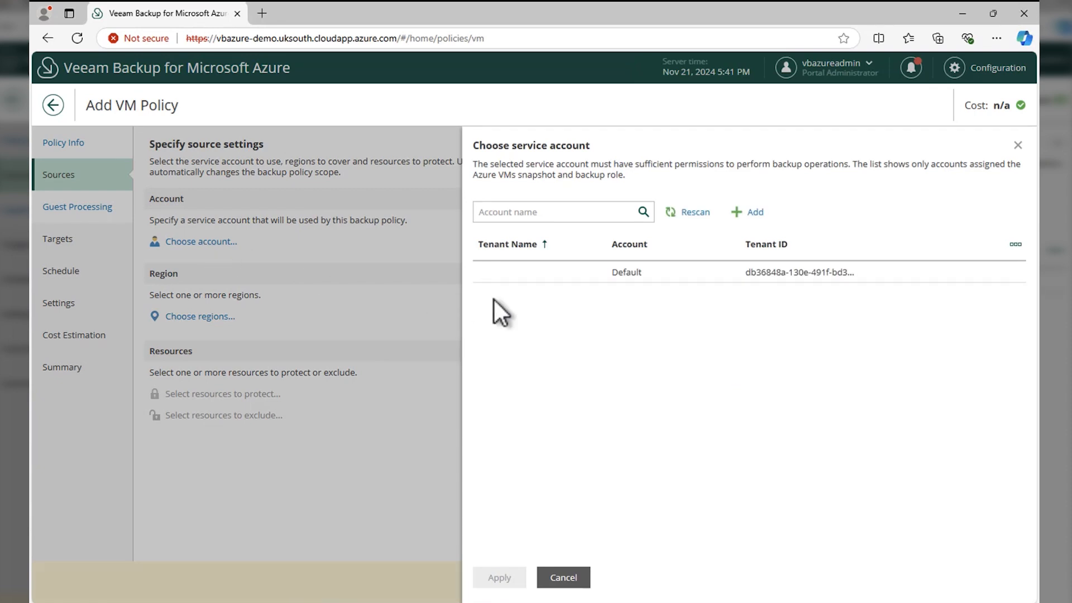
{"action": "left_click", "coordinate": [535, 274]}
{"action": "left_click", "coordinate": [500, 580]}
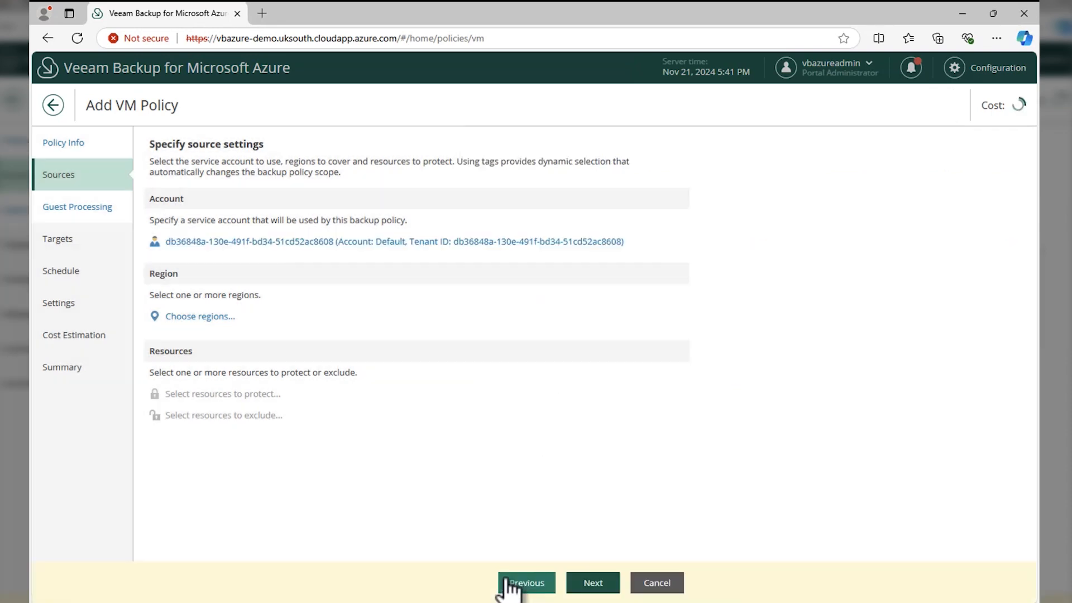
Step: Add UK South as the policy's region and apply the selection
{"action": "left_click", "coordinate": [212, 317]}
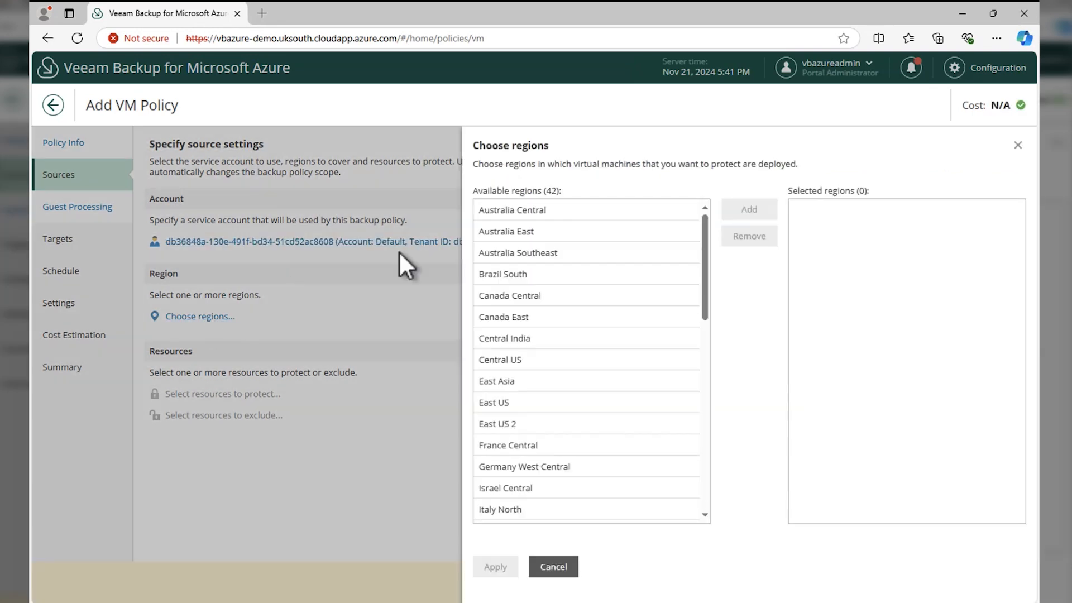
{"action": "scroll", "coordinate": [587, 367], "scroll_direction": "down", "scroll_amount": 9}
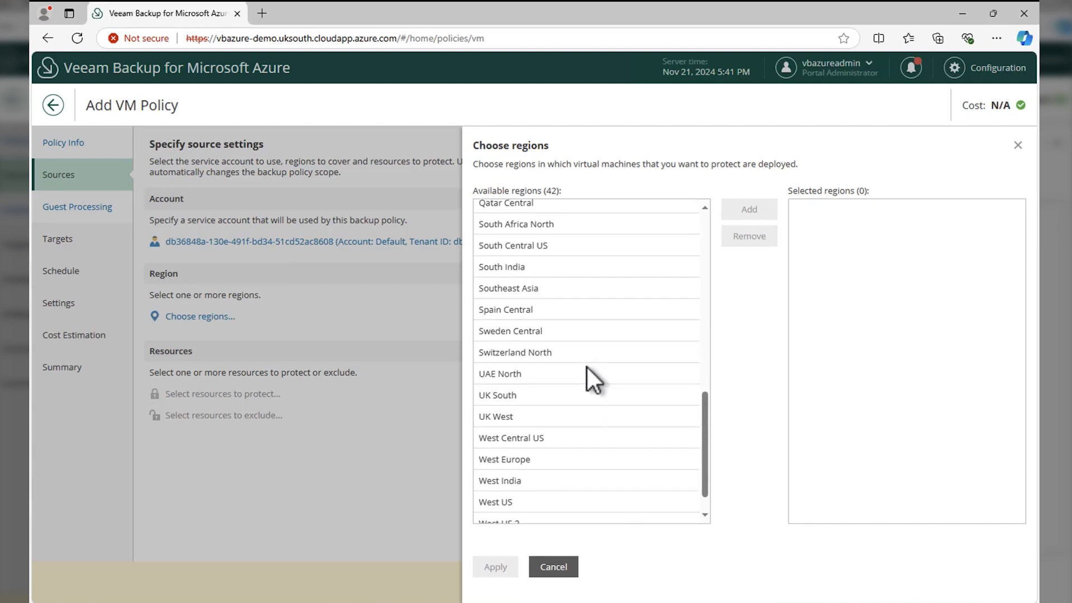
{"action": "left_click", "coordinate": [510, 398]}
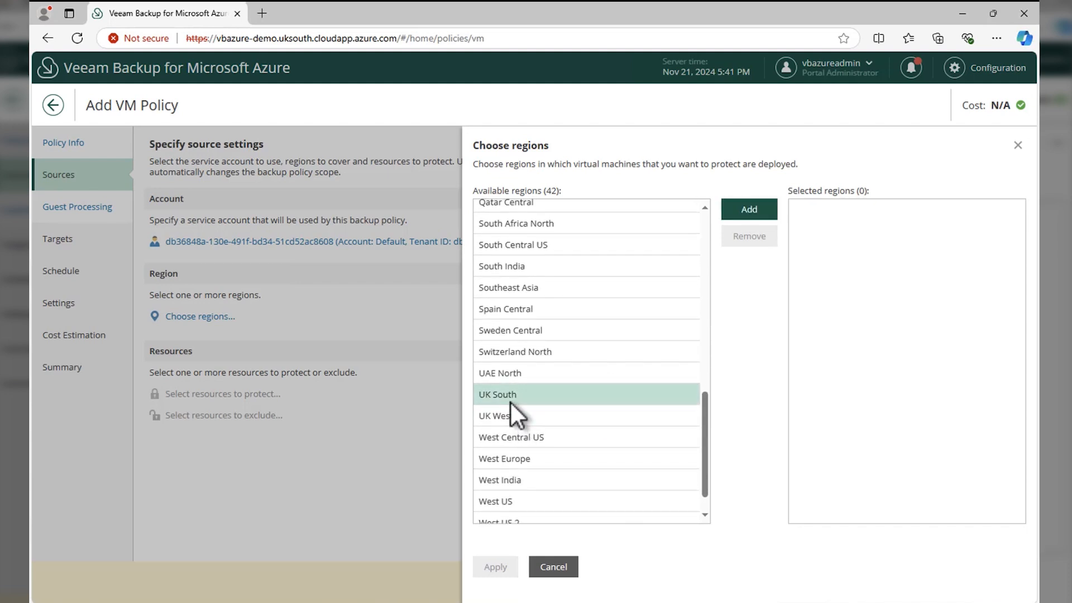
{"action": "left_click", "coordinate": [747, 212]}
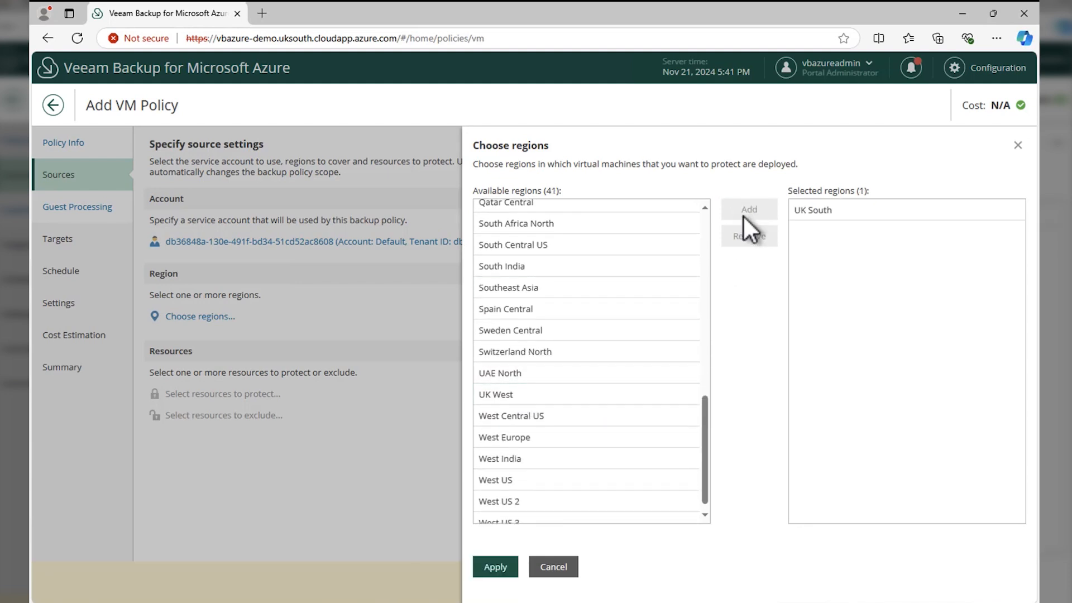
{"action": "left_click", "coordinate": [495, 567]}
Step: Add the virtual machines demo-vbazure-vm-0, demo-vbazure-vm-1 and demo-vbazure-vm-2 to the protected resources
{"action": "left_click", "coordinate": [258, 394]}
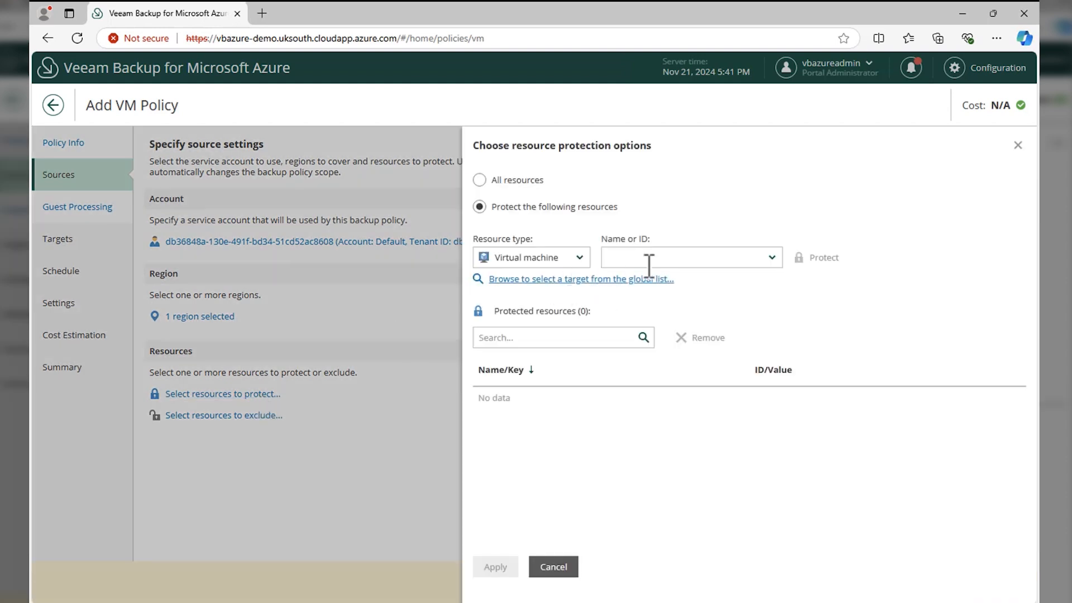
{"action": "left_click", "coordinate": [772, 258]}
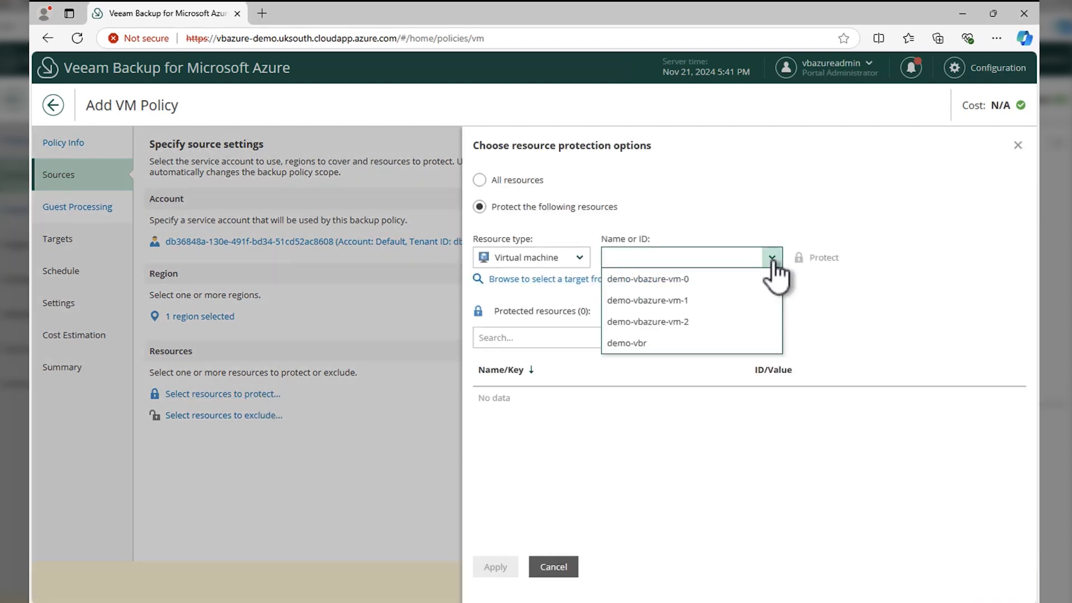
{"action": "left_click", "coordinate": [706, 280]}
{"action": "left_click", "coordinate": [824, 258]}
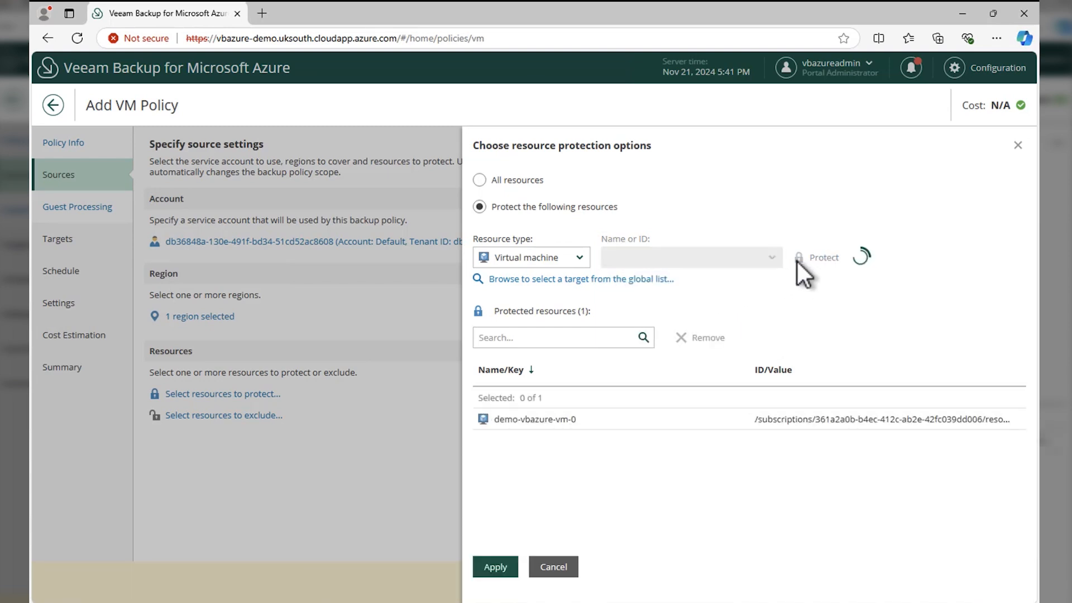
{"action": "left_click", "coordinate": [772, 259]}
{"action": "left_click", "coordinate": [709, 298]}
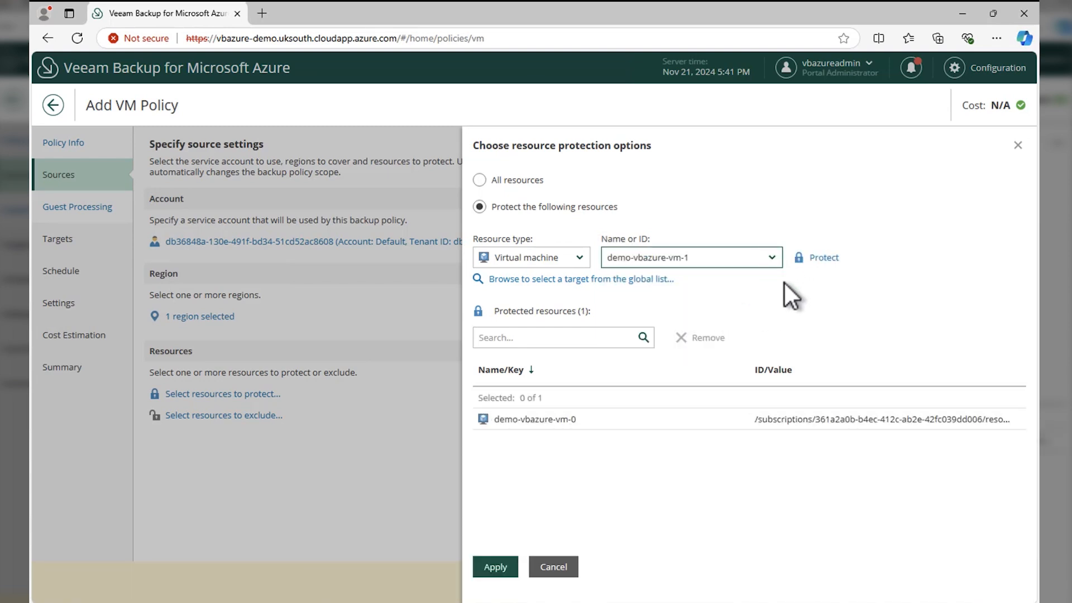
{"action": "left_click", "coordinate": [816, 258]}
{"action": "left_click", "coordinate": [773, 258]}
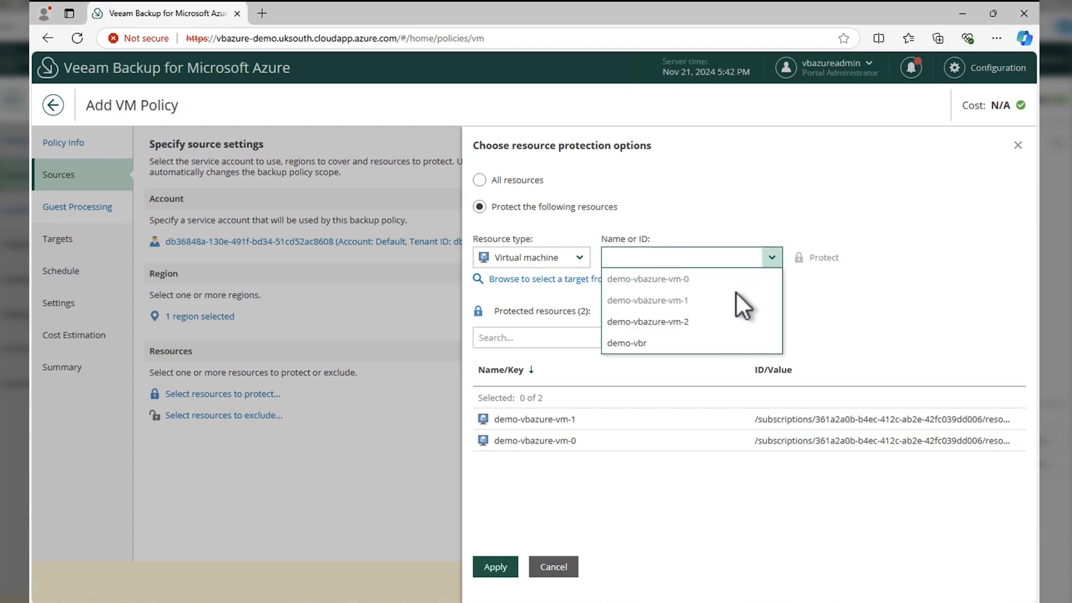
{"action": "left_click", "coordinate": [709, 323]}
{"action": "left_click", "coordinate": [819, 258]}
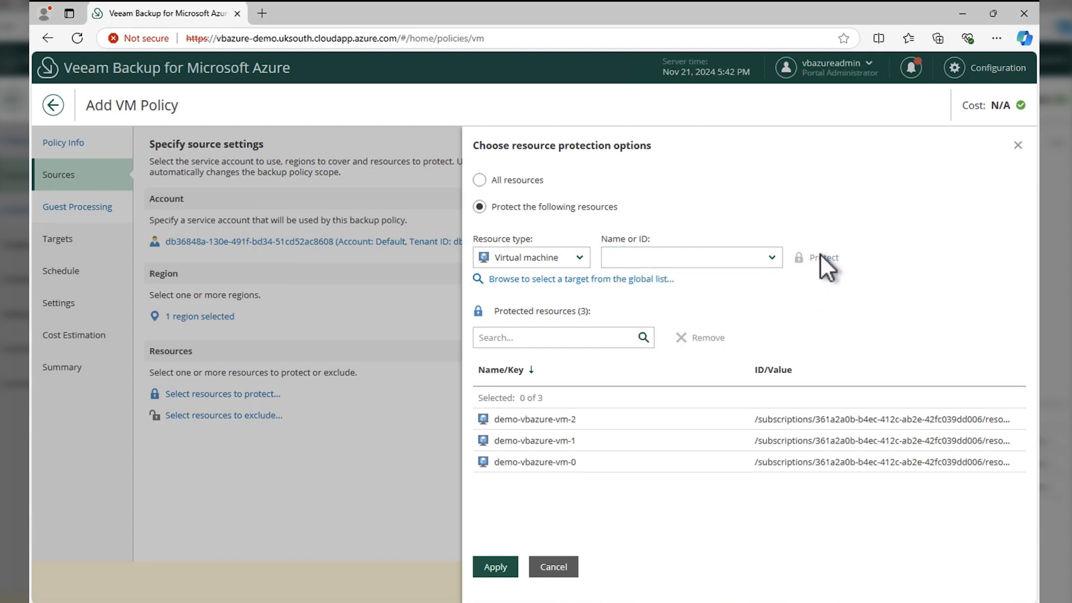
Step: Add the tag demo-vbazure-all to the protected resources by resource type Tag and remove it again
{"action": "left_click", "coordinate": [580, 258]}
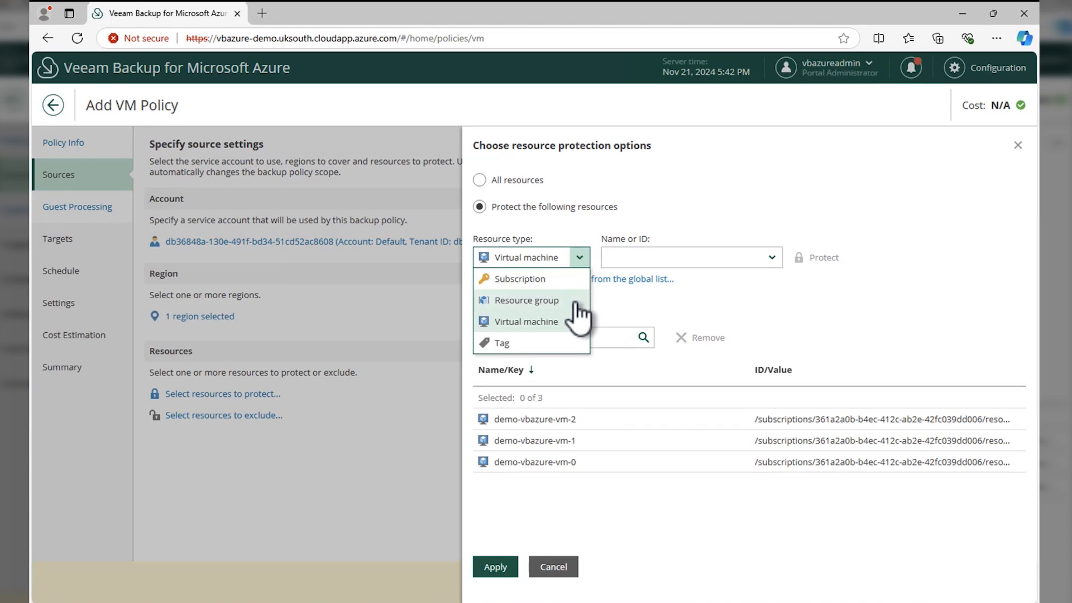
{"action": "left_click", "coordinate": [576, 341]}
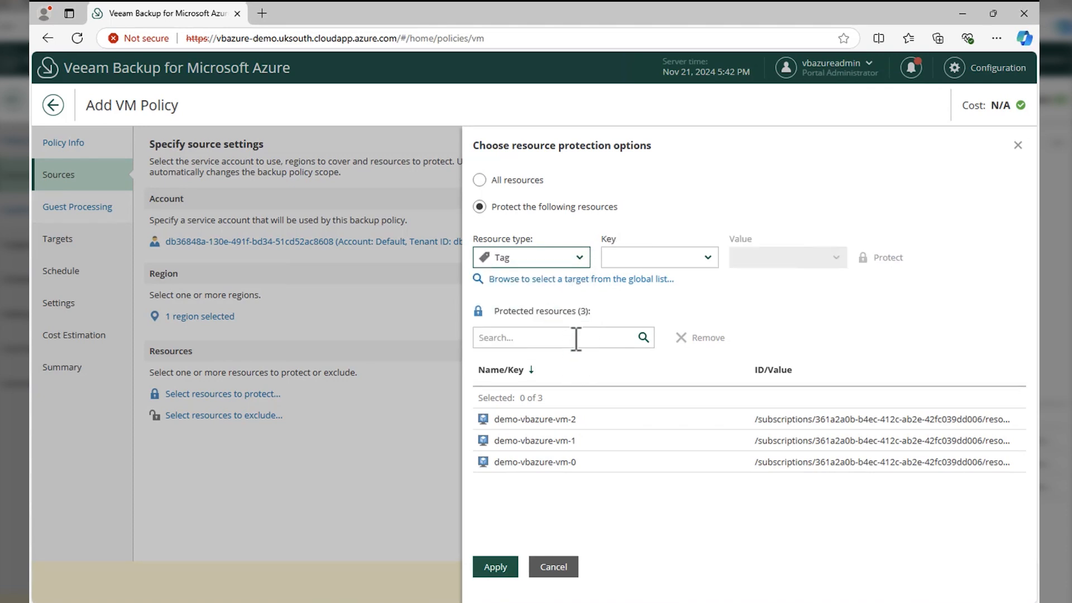
{"action": "left_click", "coordinate": [707, 258]}
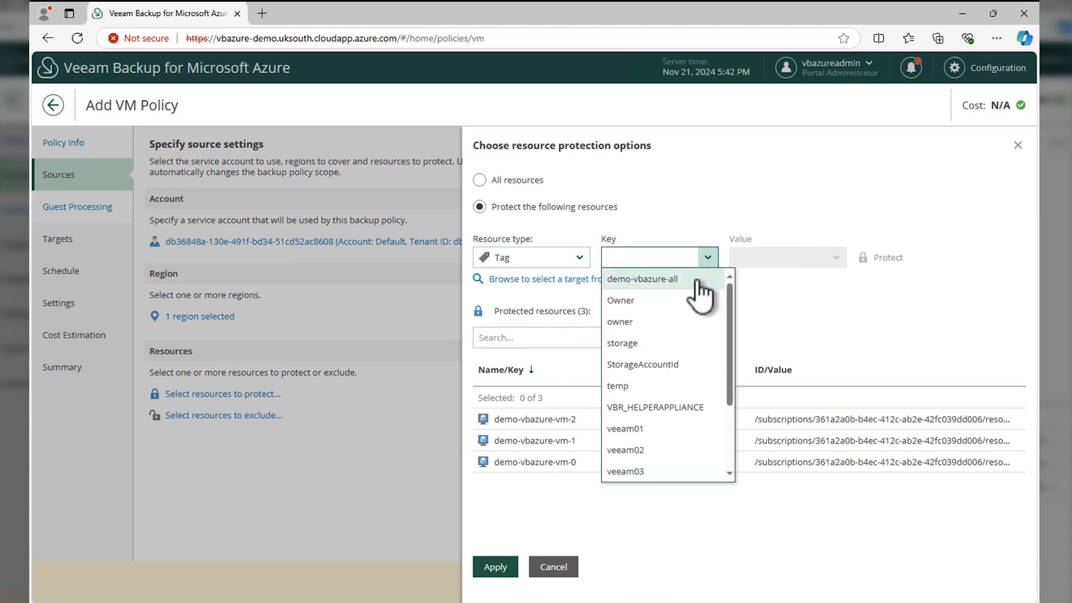
{"action": "left_click", "coordinate": [697, 281]}
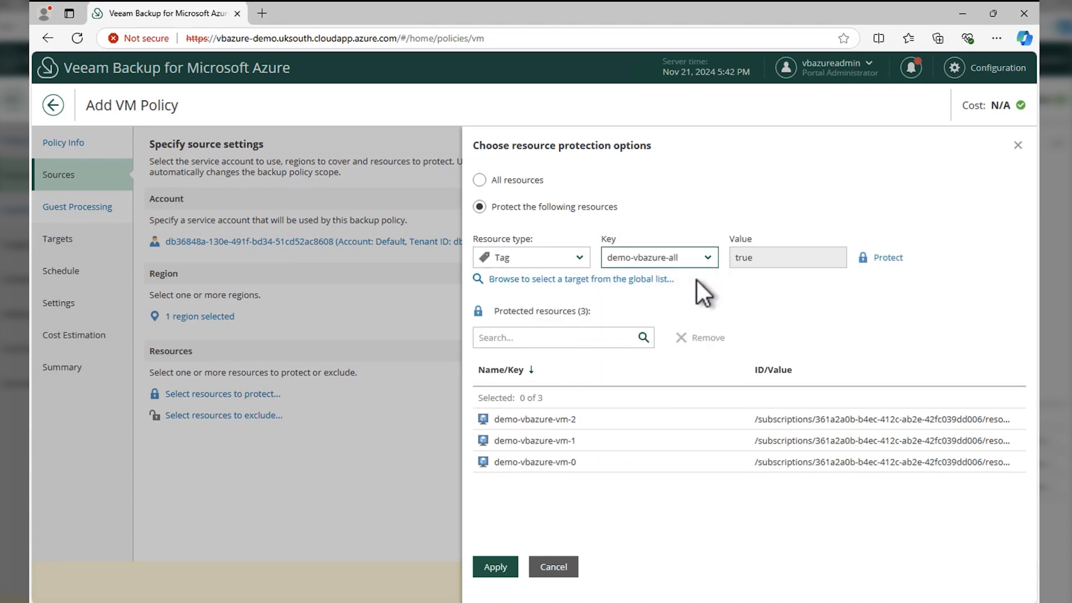
{"action": "left_click", "coordinate": [888, 259]}
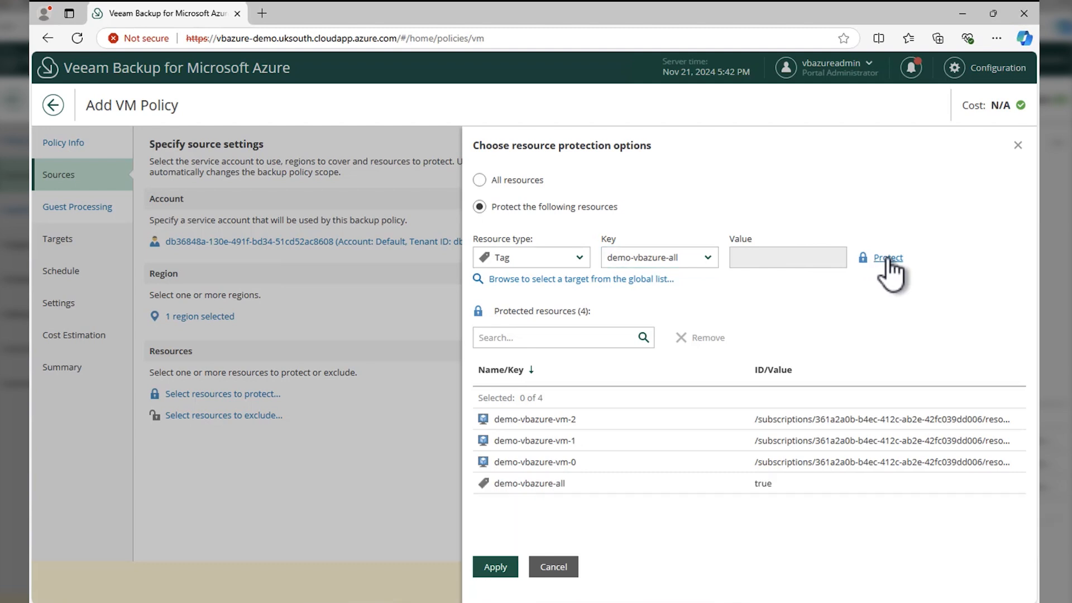
{"action": "left_click", "coordinate": [609, 489]}
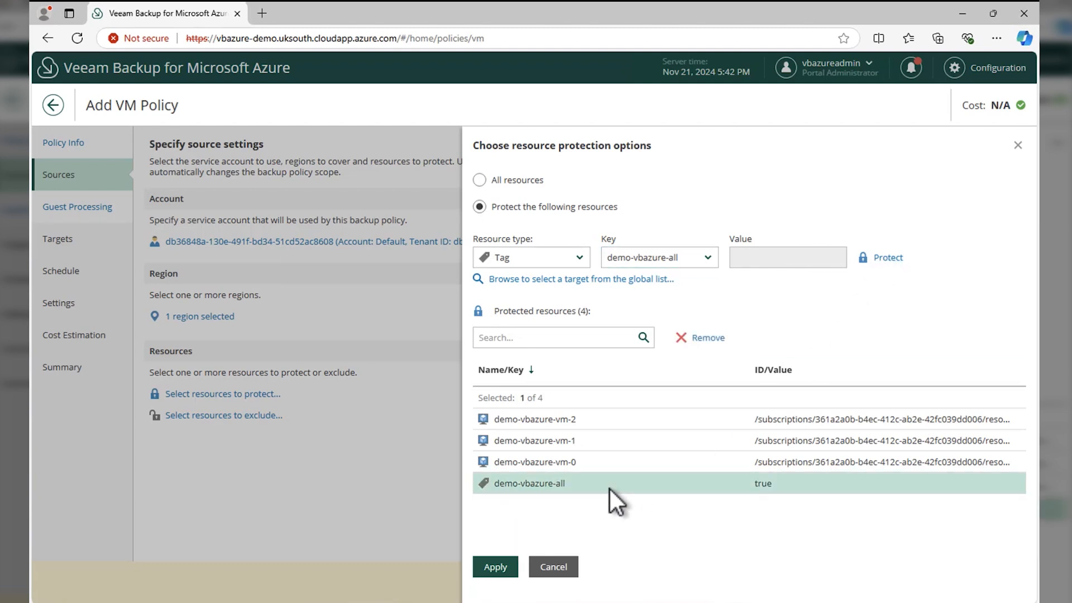
{"action": "left_click", "coordinate": [702, 339]}
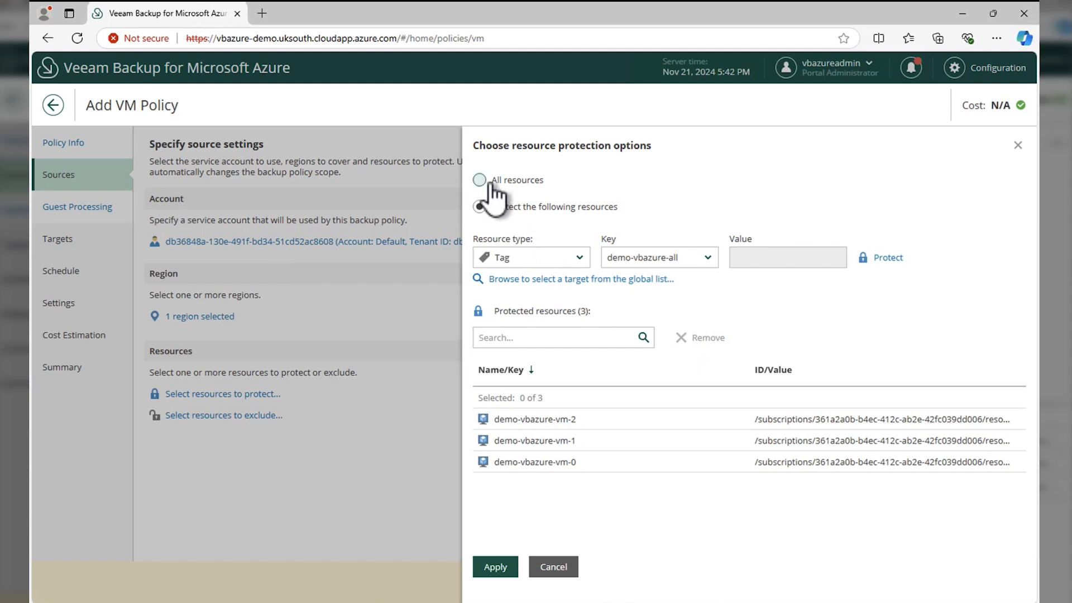
Step: Apply the protected resources, leave guest processing at its defaults, and enable backups in the target settings
{"action": "left_click", "coordinate": [496, 568]}
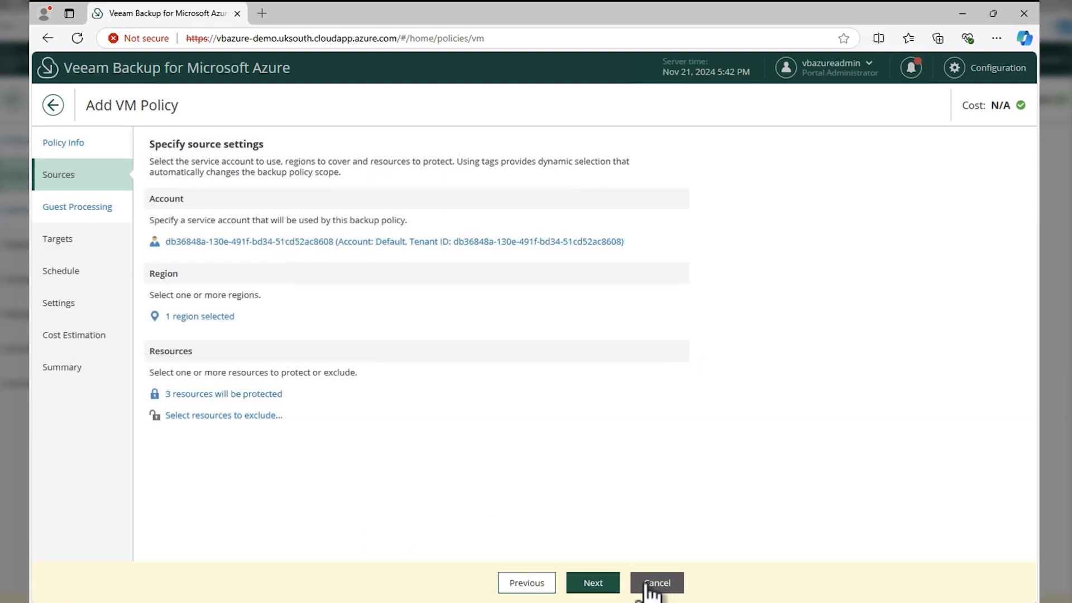
{"action": "left_click", "coordinate": [606, 587]}
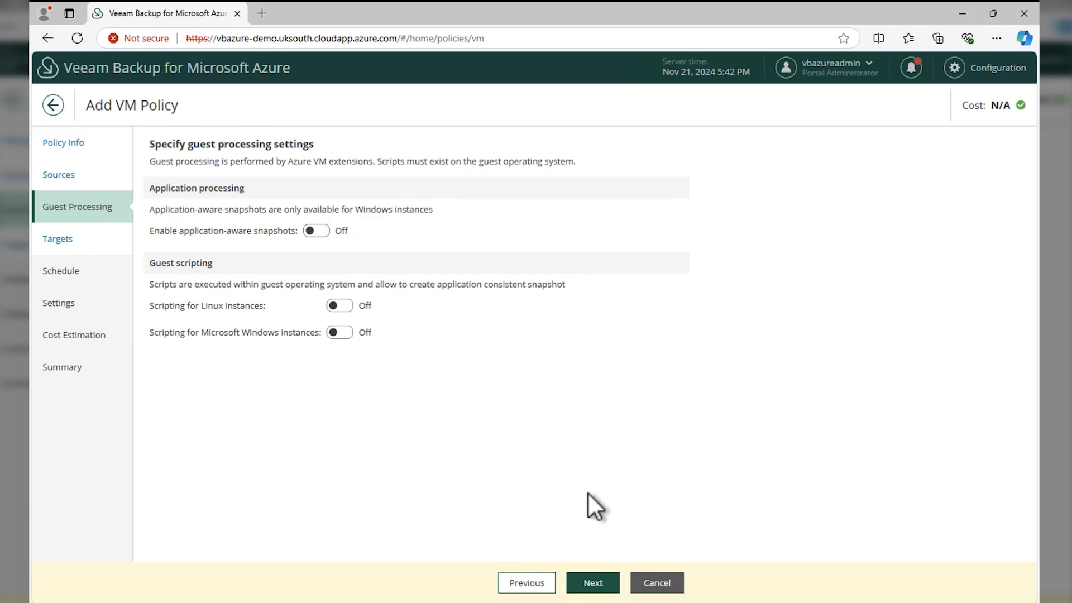
{"action": "left_click", "coordinate": [596, 587]}
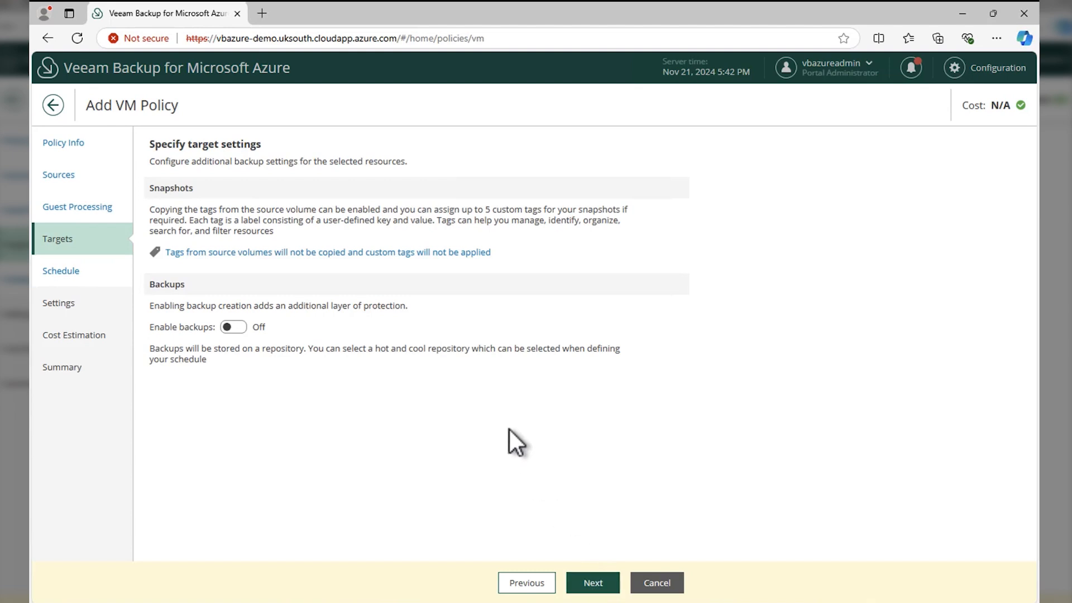
{"action": "left_click", "coordinate": [233, 327]}
{"action": "left_click", "coordinate": [605, 586]}
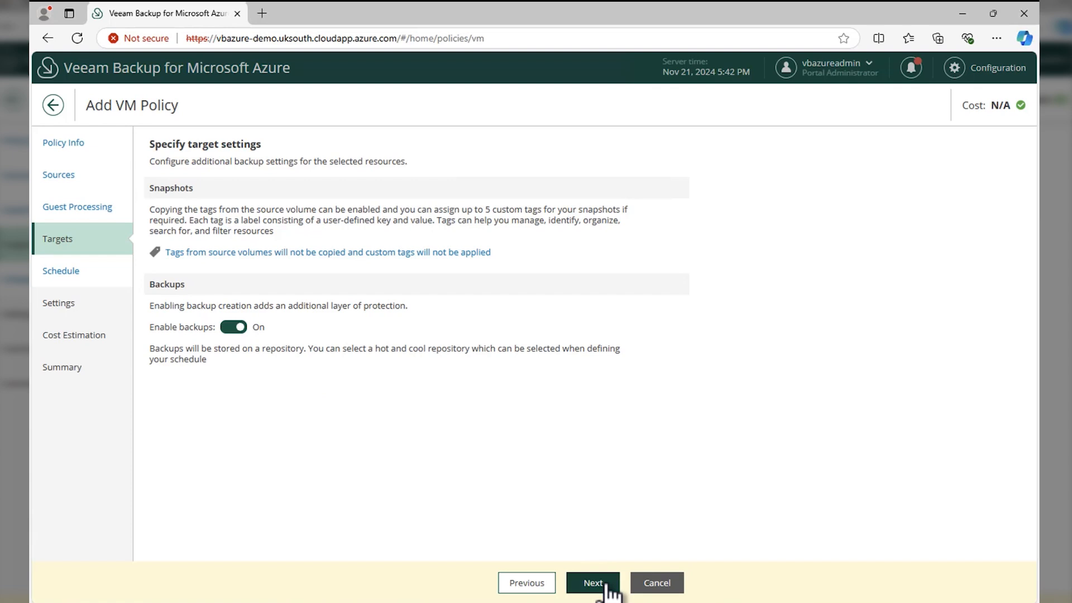
Step: Enable daily retention and schedule one snapshot and one backup at 8 PM
{"action": "left_click", "coordinate": [244, 205]}
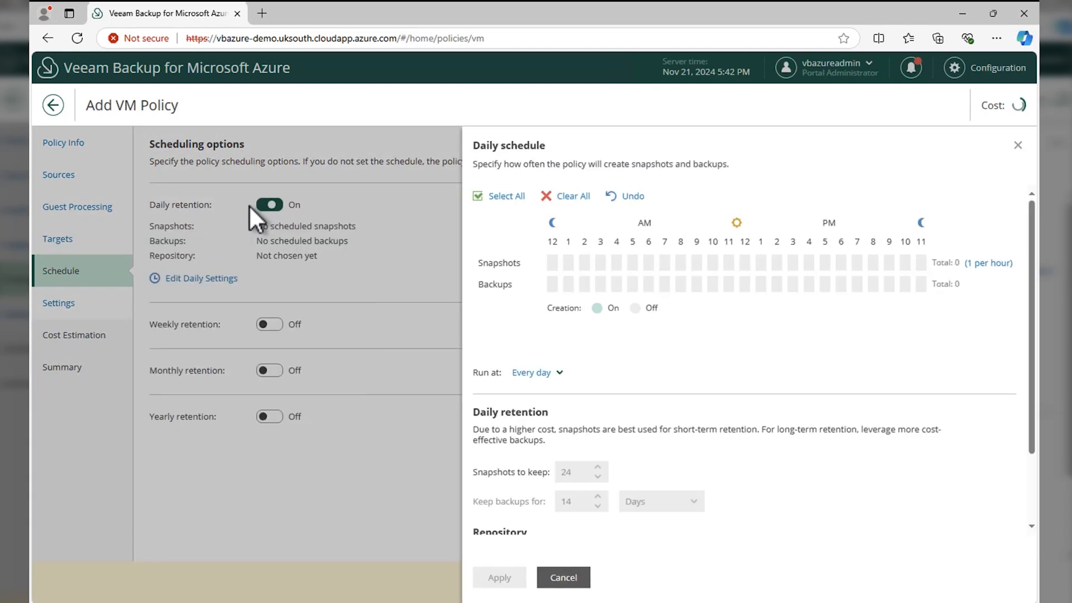
{"action": "left_click", "coordinate": [873, 262]}
{"action": "left_click", "coordinate": [873, 284]}
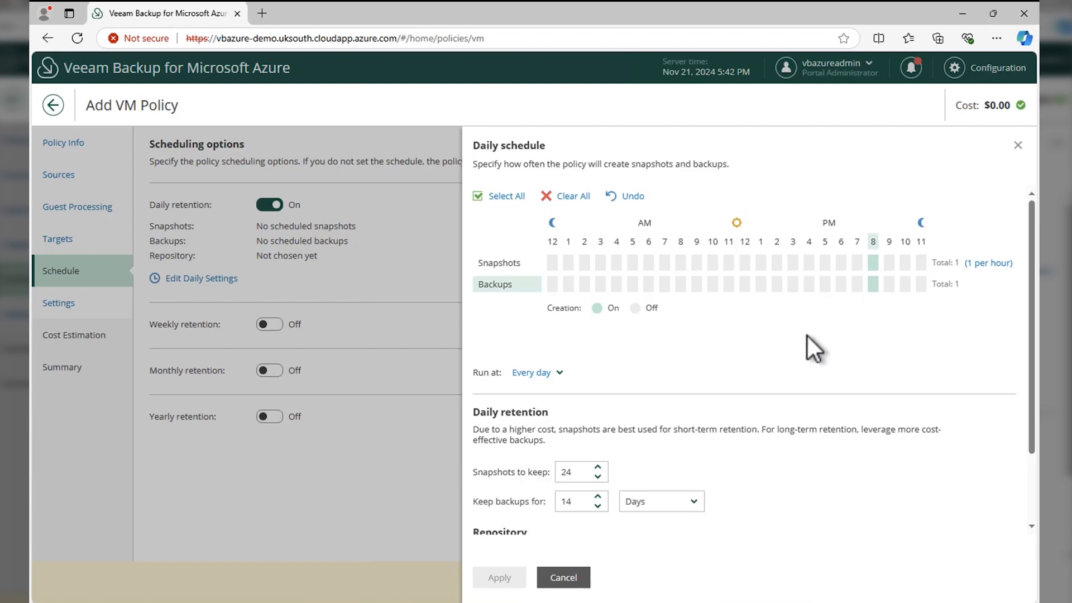
Step: Set the daily retention to keep 7 snapshots and keep backups for 7 days
{"action": "left_click", "coordinate": [585, 473]}
{"action": "left_click_drag", "start_coordinate": [585, 474], "coordinate": [503, 473]}
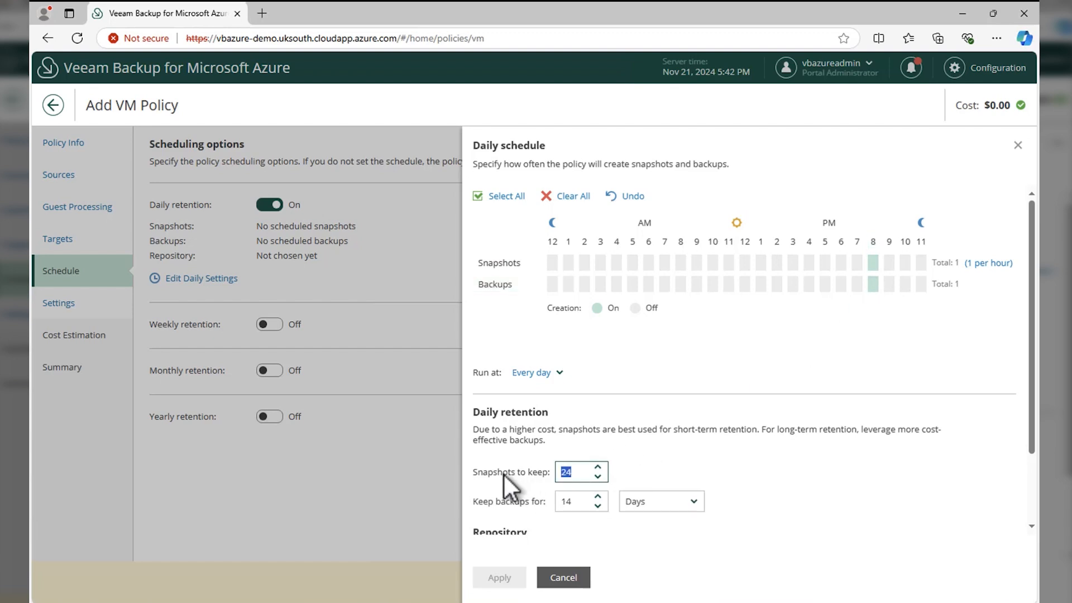
{"action": "type", "text": "7"}
{"action": "left_click_drag", "start_coordinate": [582, 502], "coordinate": [526, 503]}
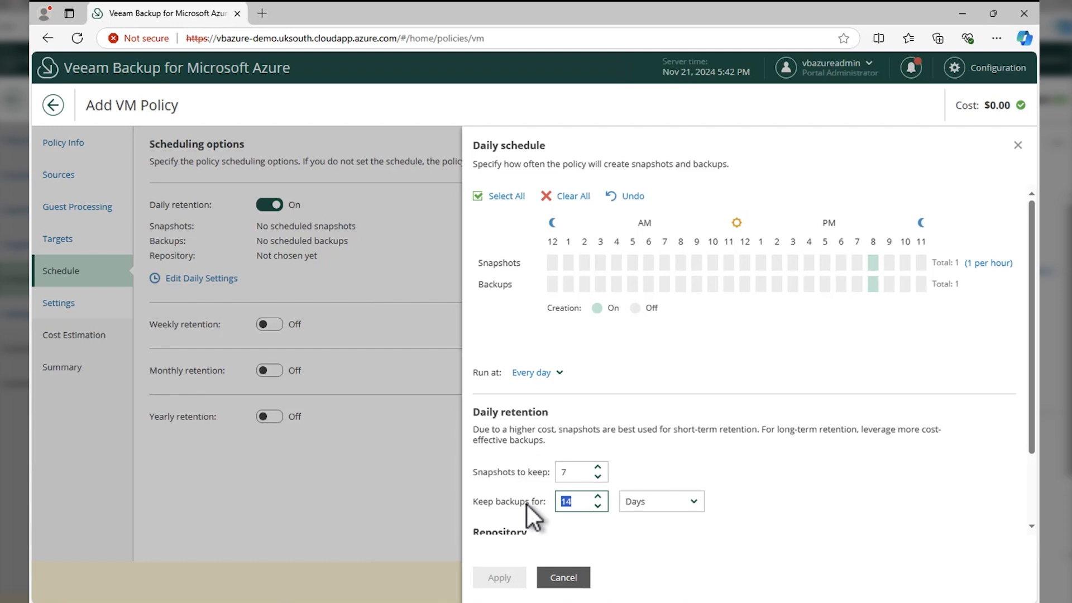
{"action": "type", "text": "7"}
{"action": "scroll", "coordinate": [559, 529], "scroll_direction": "down", "scroll_amount": 3}
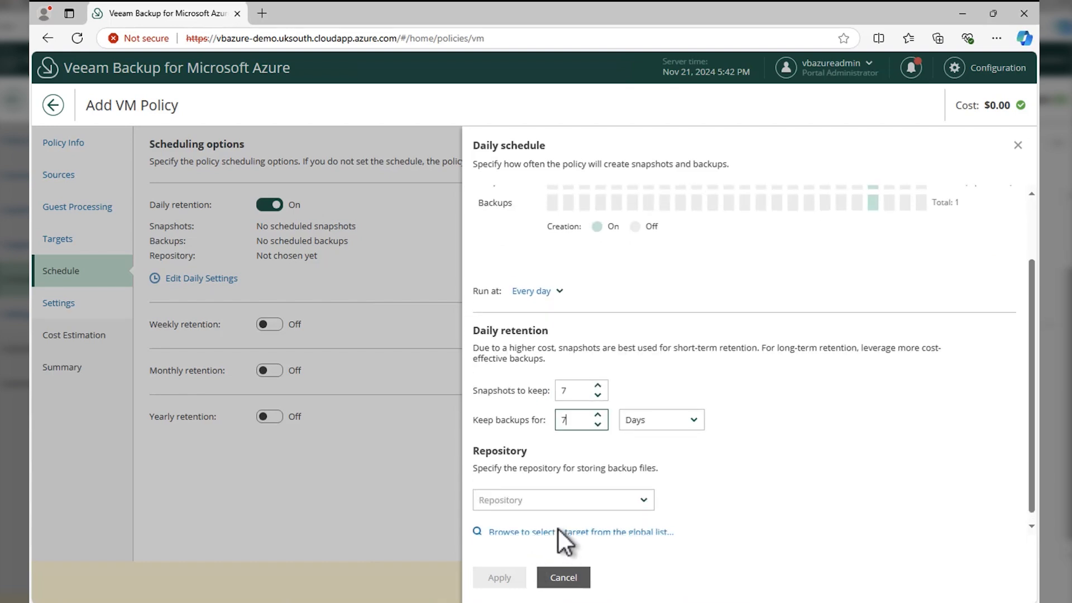
Step: Choose vbazure-demo hot as the backup repository and apply the daily schedule
{"action": "left_click", "coordinate": [548, 512]}
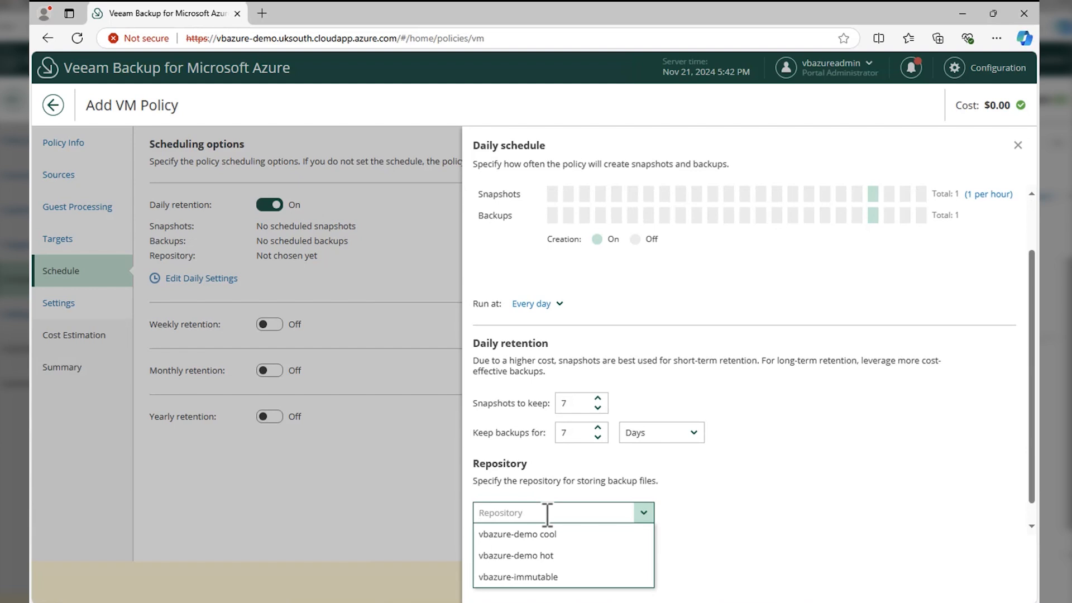
{"action": "left_click", "coordinate": [587, 559]}
{"action": "left_click", "coordinate": [499, 578]}
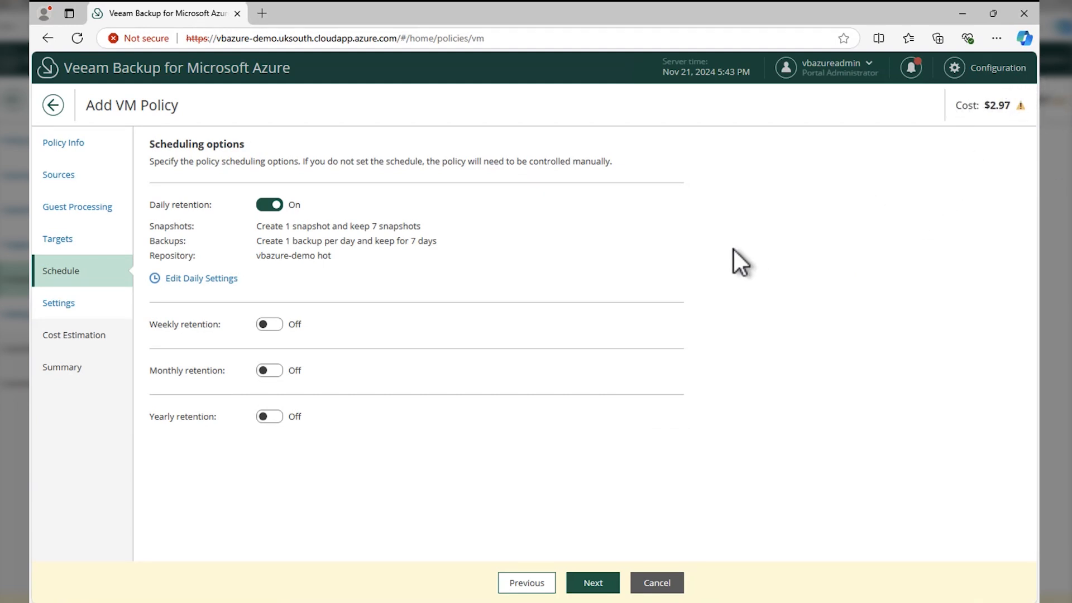
Step: Look at the weekly schedule without applying it, and keep the default policy settings with the health check off
{"action": "left_click", "coordinate": [270, 325]}
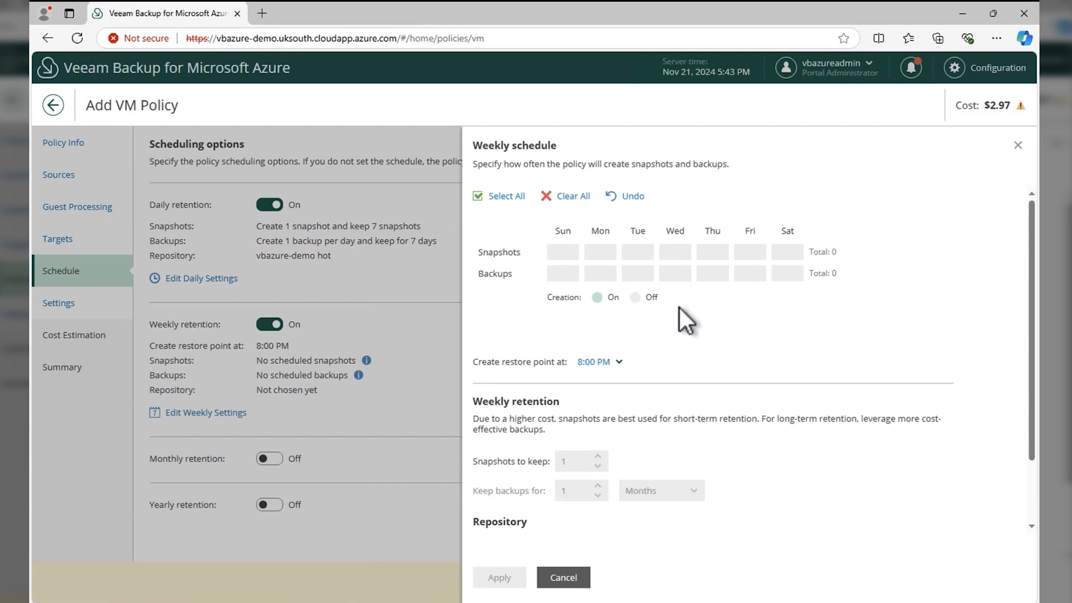
{"action": "left_click", "coordinate": [565, 581]}
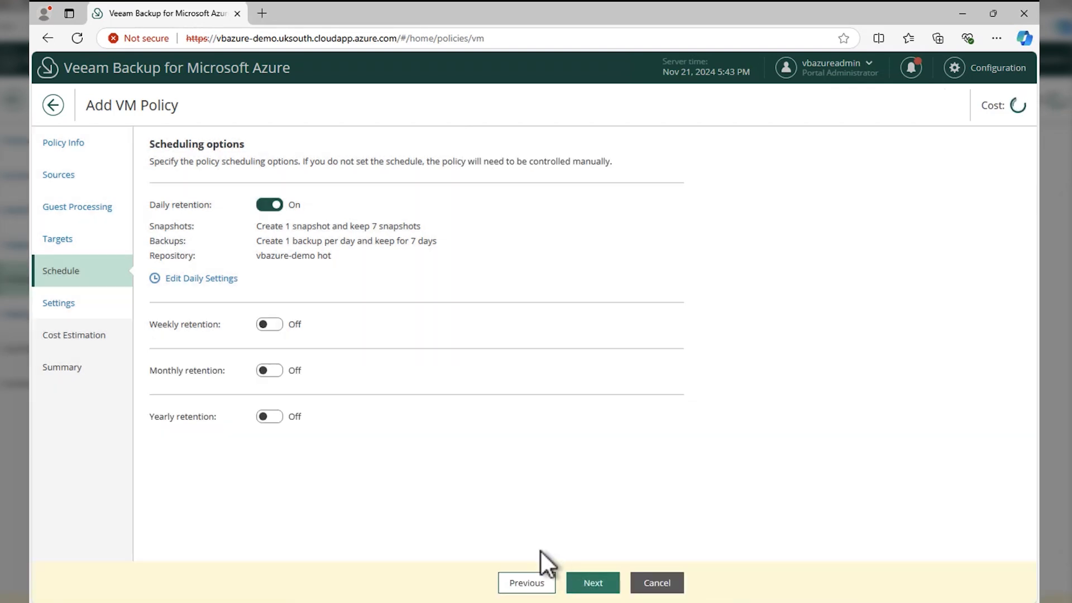
{"action": "left_click", "coordinate": [591, 584]}
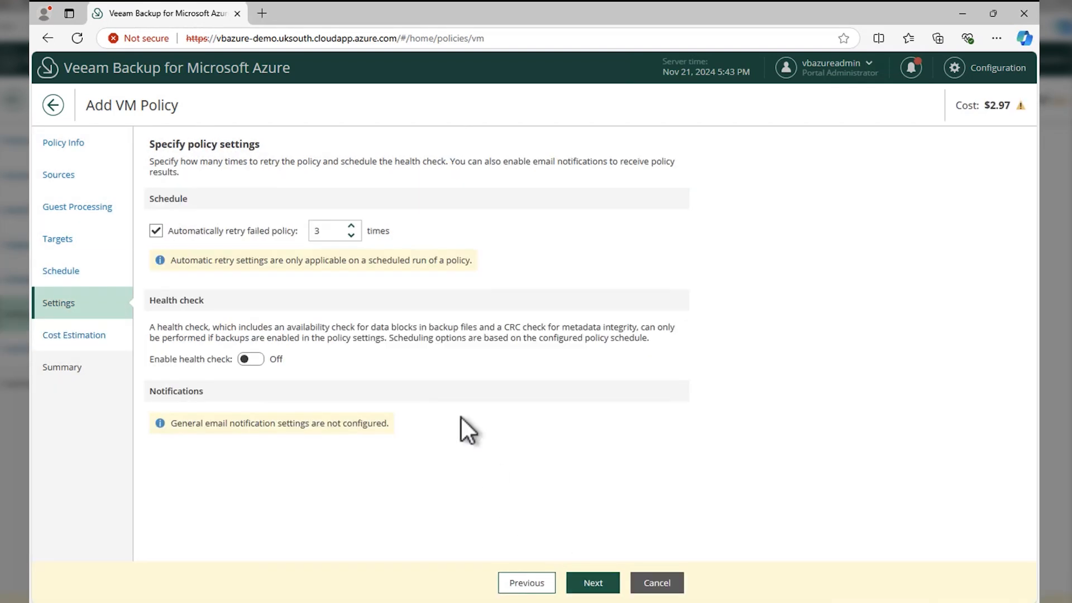
{"action": "left_click", "coordinate": [251, 359]}
{"action": "left_click", "coordinate": [251, 359]}
{"action": "left_click", "coordinate": [595, 587]}
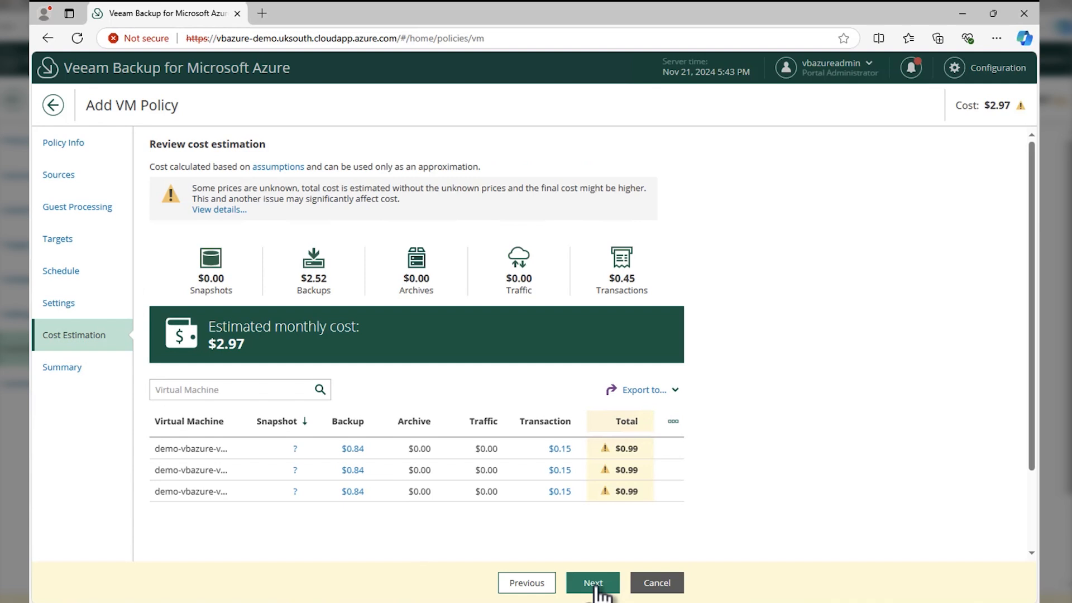
Step: Check the first virtual machine's cost warning, review the policy summary and finish creating the VM Backup policy
{"action": "left_click", "coordinate": [605, 451]}
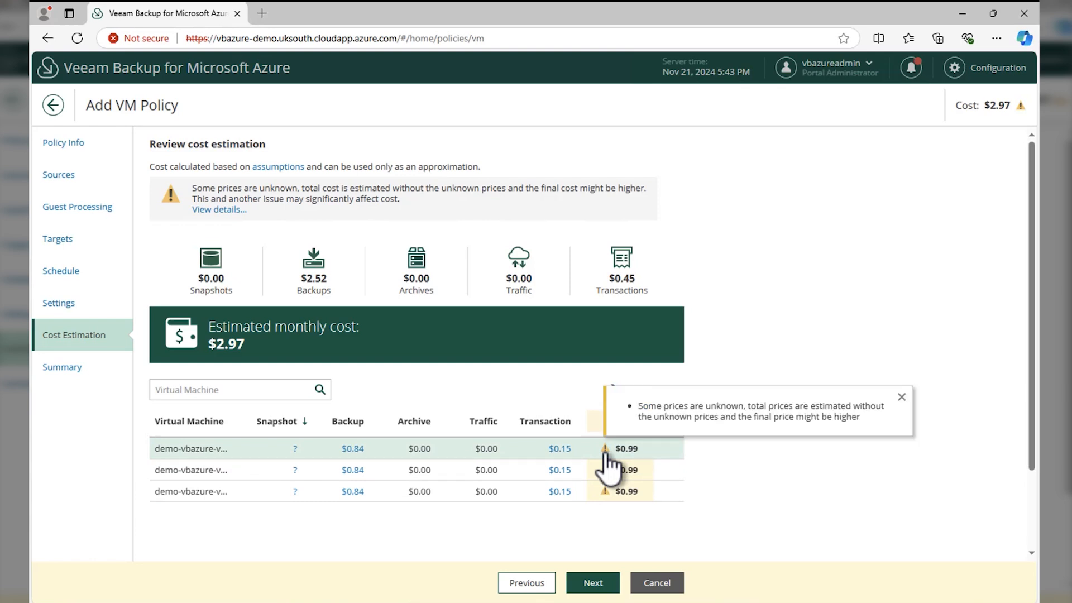
{"action": "left_click", "coordinate": [593, 584]}
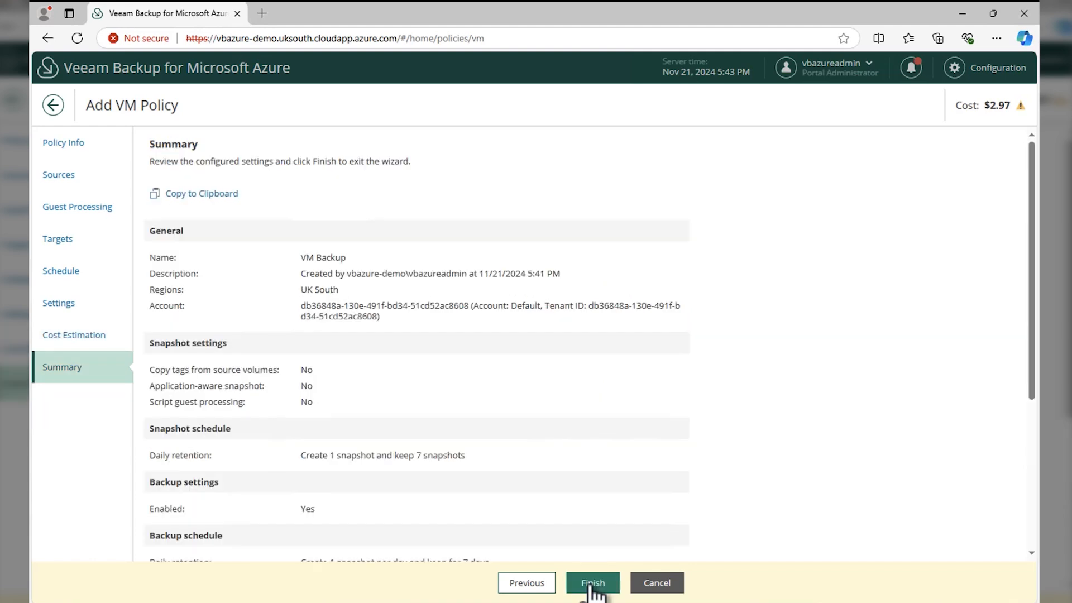
{"action": "scroll", "coordinate": [540, 424], "scroll_direction": "down", "scroll_amount": 4}
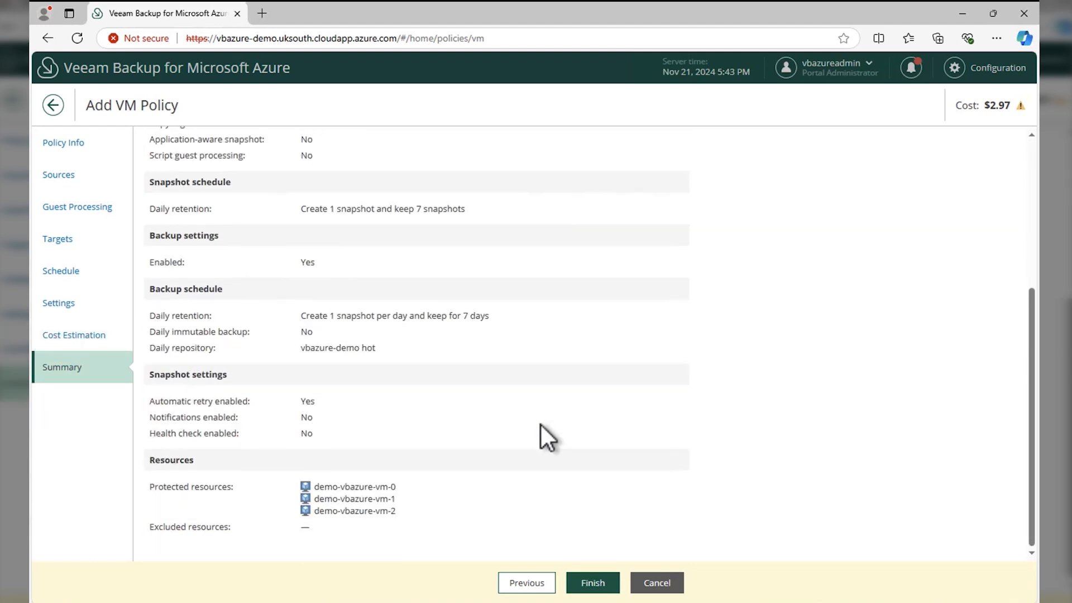
{"action": "left_click", "coordinate": [593, 583]}
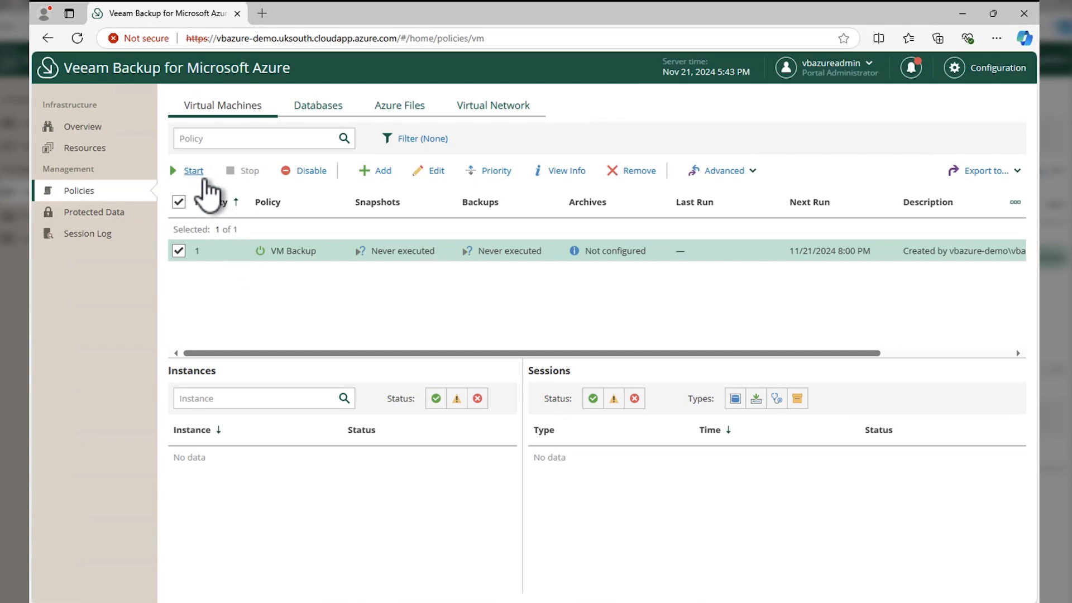
Step: Run the VM Backup policy immediately and examine the session logs of its snapshot and backup runs
{"action": "left_click", "coordinate": [193, 173]}
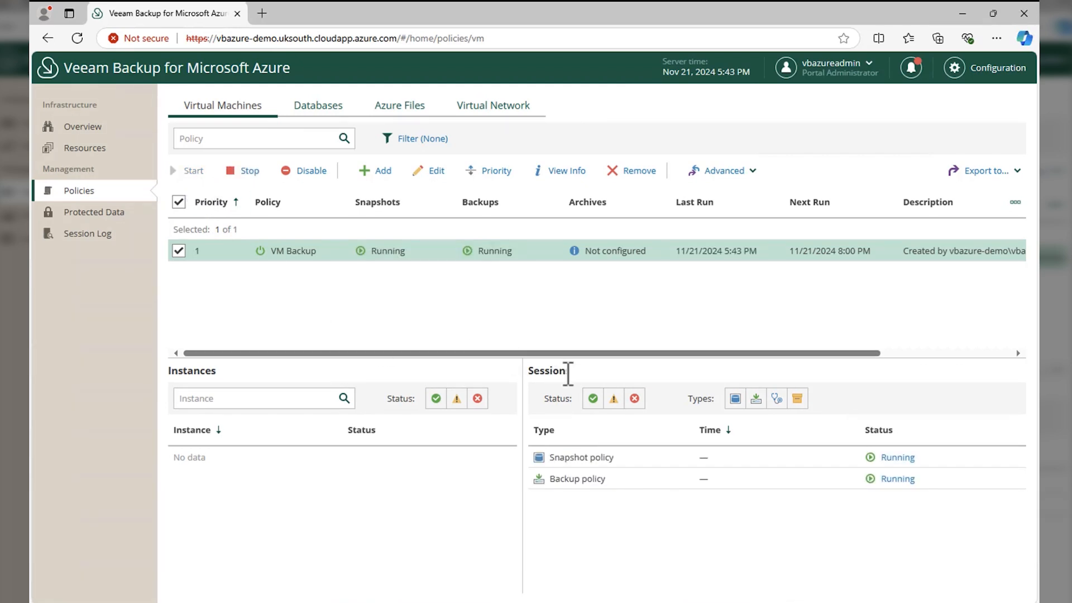
{"action": "left_click", "coordinate": [710, 478]}
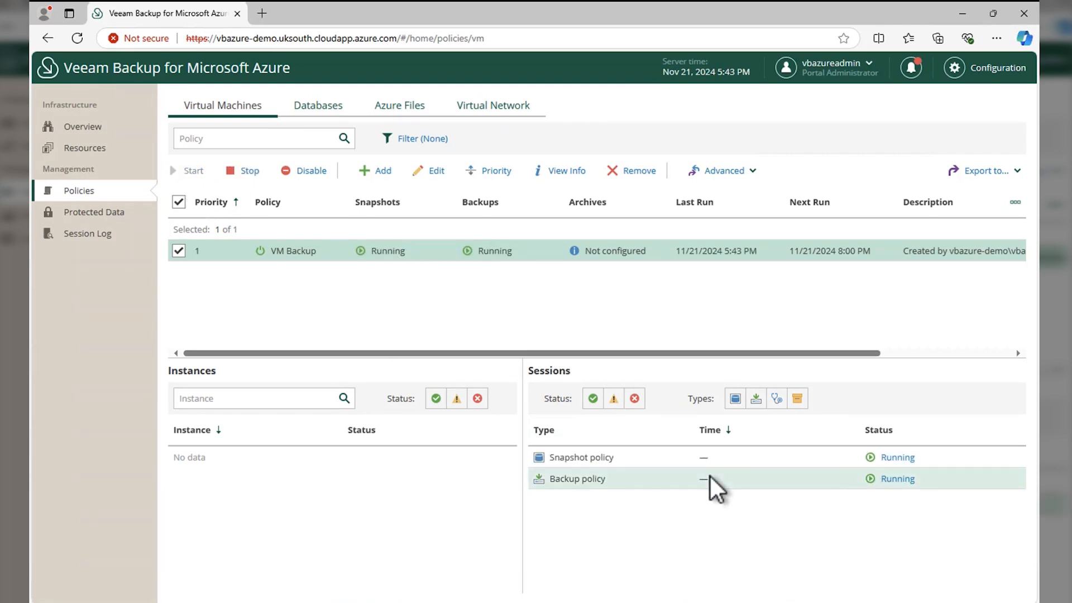
{"action": "left_click", "coordinate": [906, 458]}
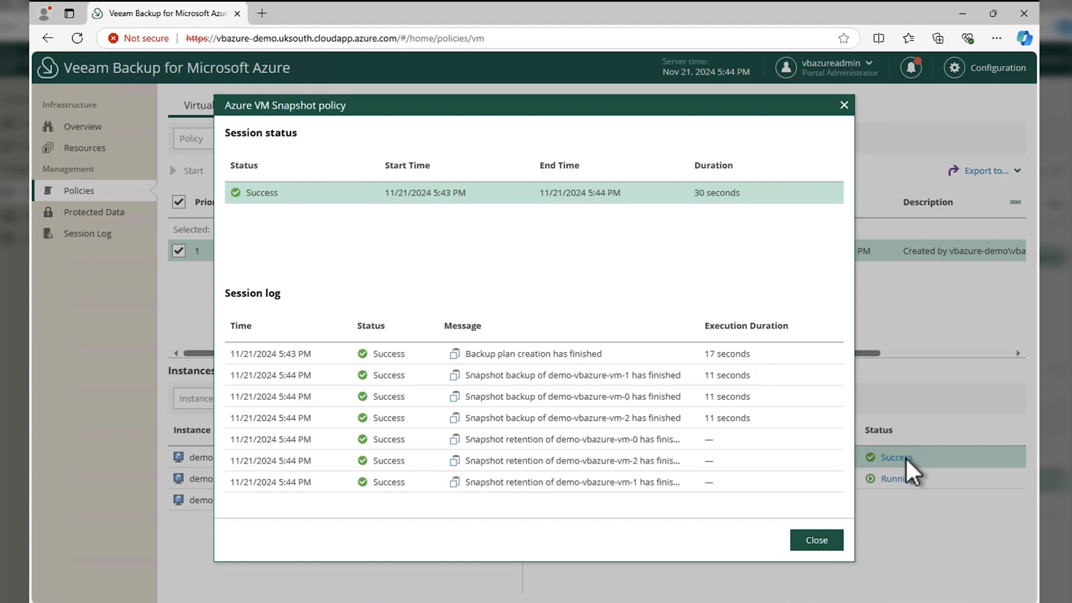
{"action": "left_click", "coordinate": [821, 539]}
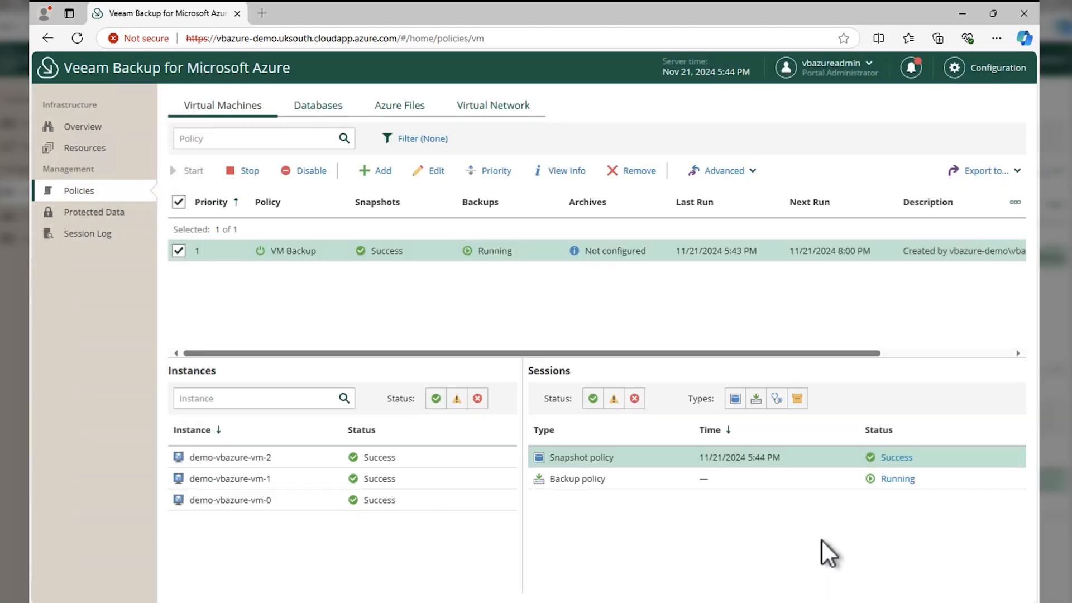
{"action": "left_click", "coordinate": [887, 479]}
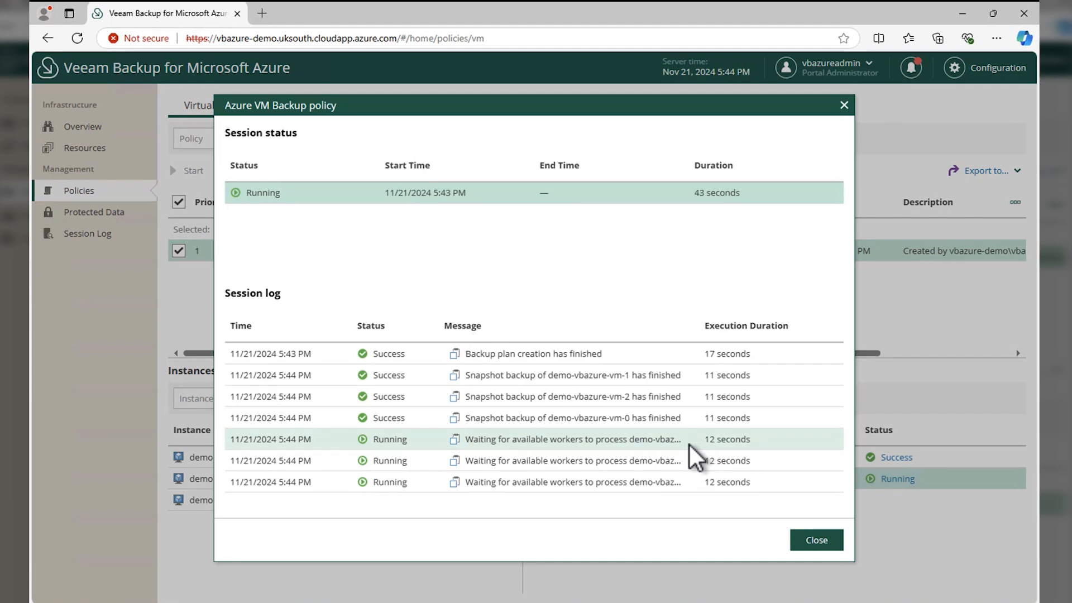
{"action": "left_click", "coordinate": [812, 541]}
Step: Examine the worker network configuration for UK South in the configuration area, and exit the configuration
{"action": "left_click", "coordinate": [983, 67]}
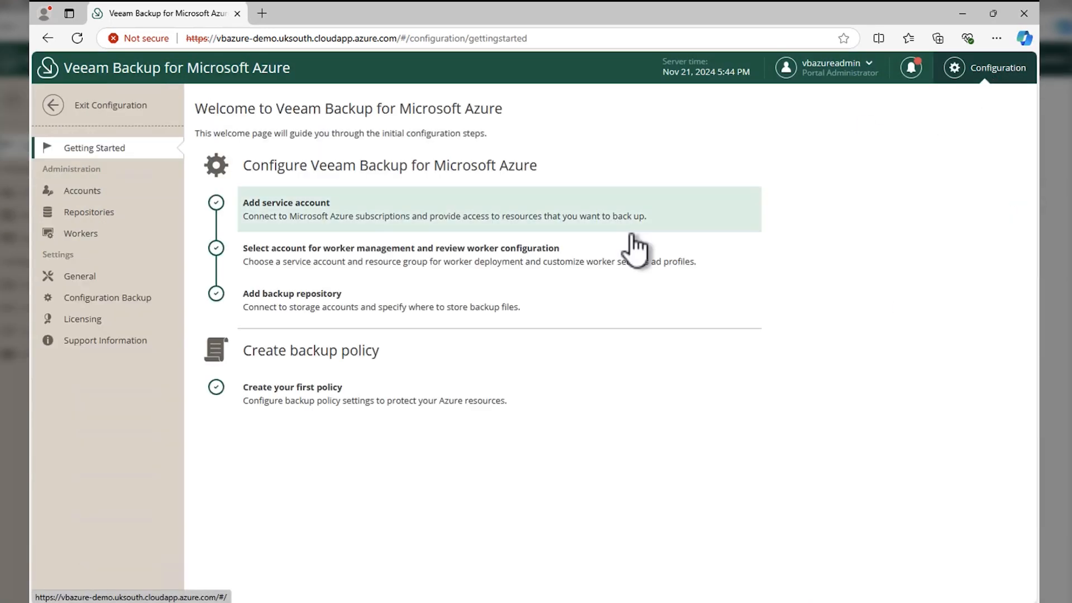
{"action": "left_click", "coordinate": [103, 235]}
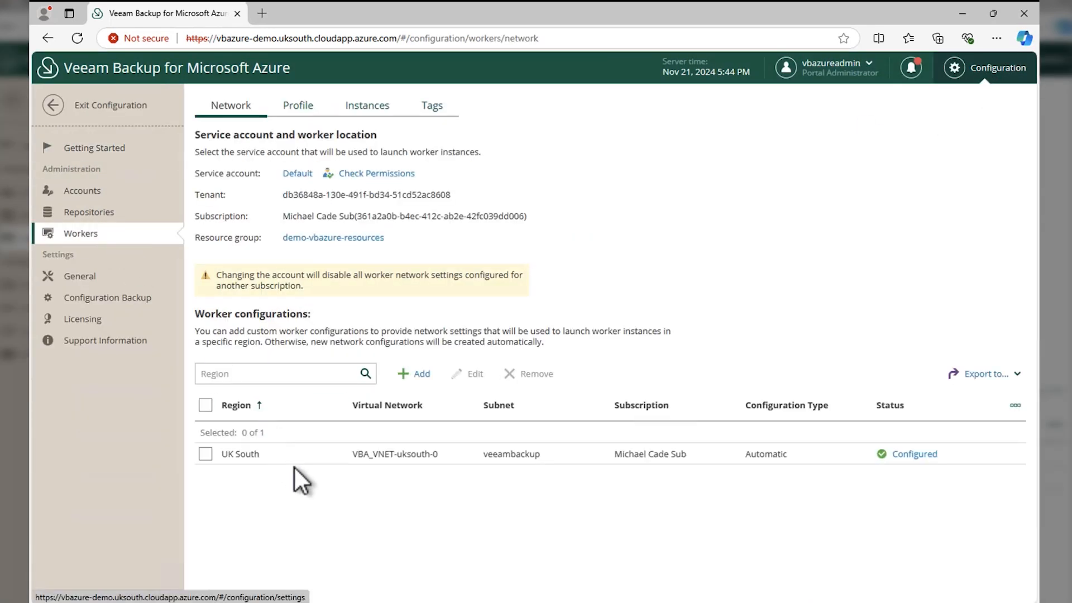
{"action": "left_click", "coordinate": [325, 454]}
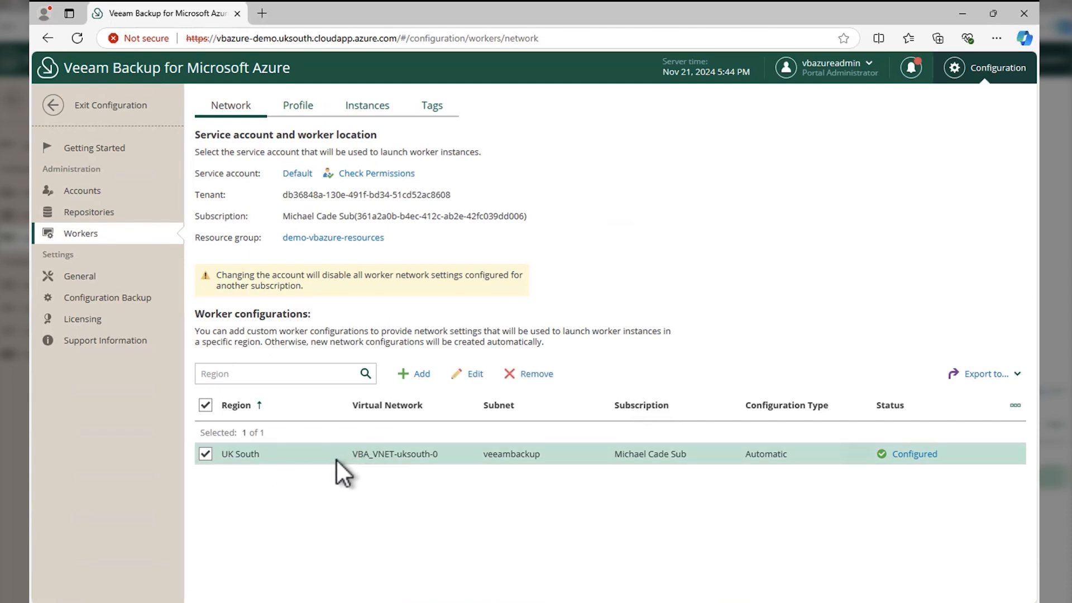
{"action": "left_click", "coordinate": [109, 106]}
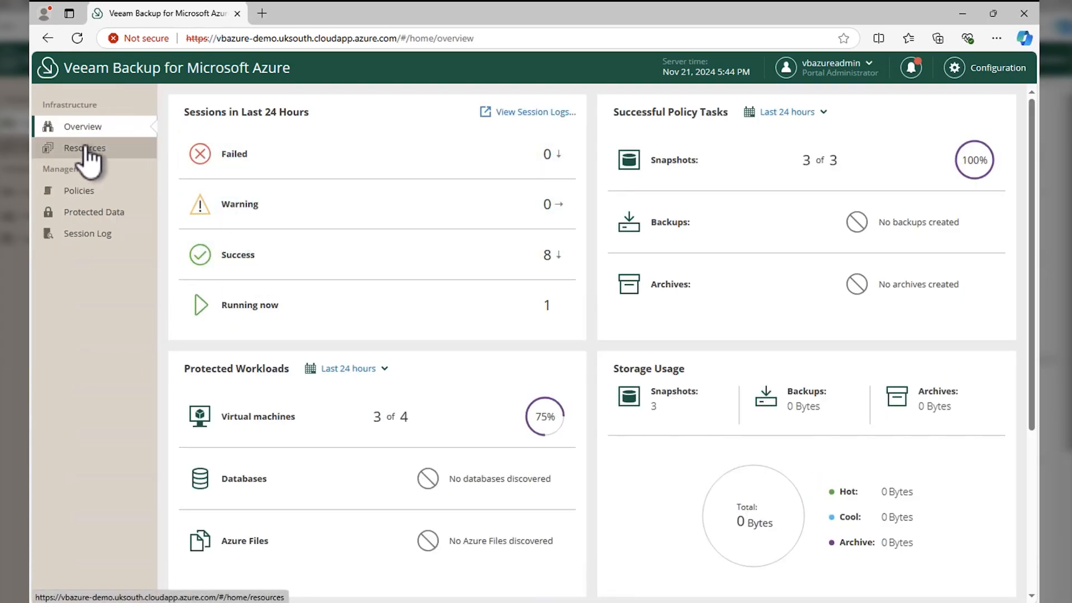
Step: Reopen the VM Backup policy's backup session and read through its log until the run ends
{"action": "left_click", "coordinate": [85, 193]}
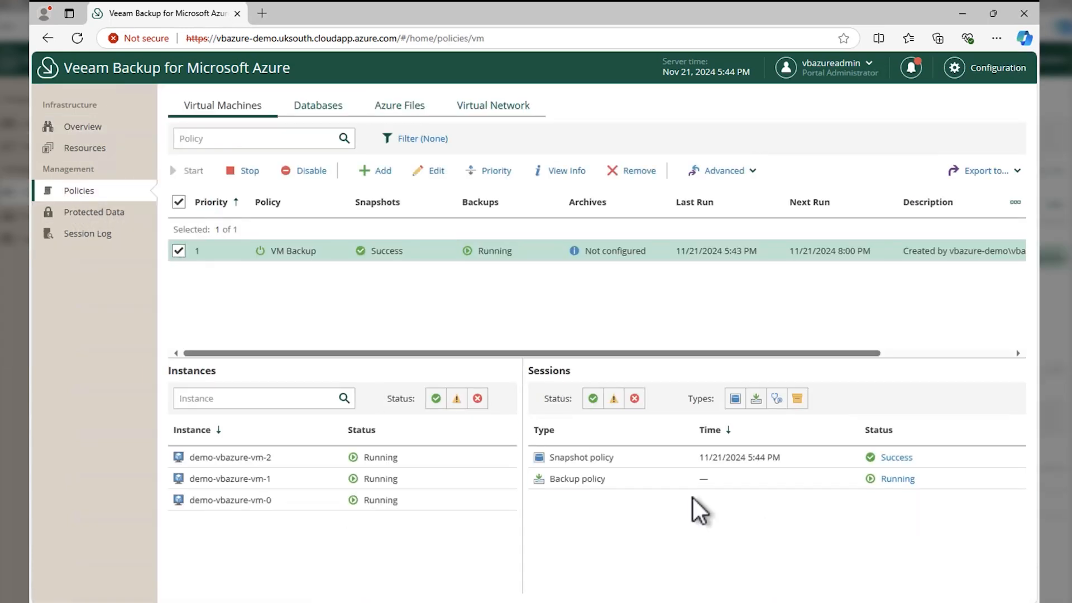
{"action": "left_click", "coordinate": [894, 479]}
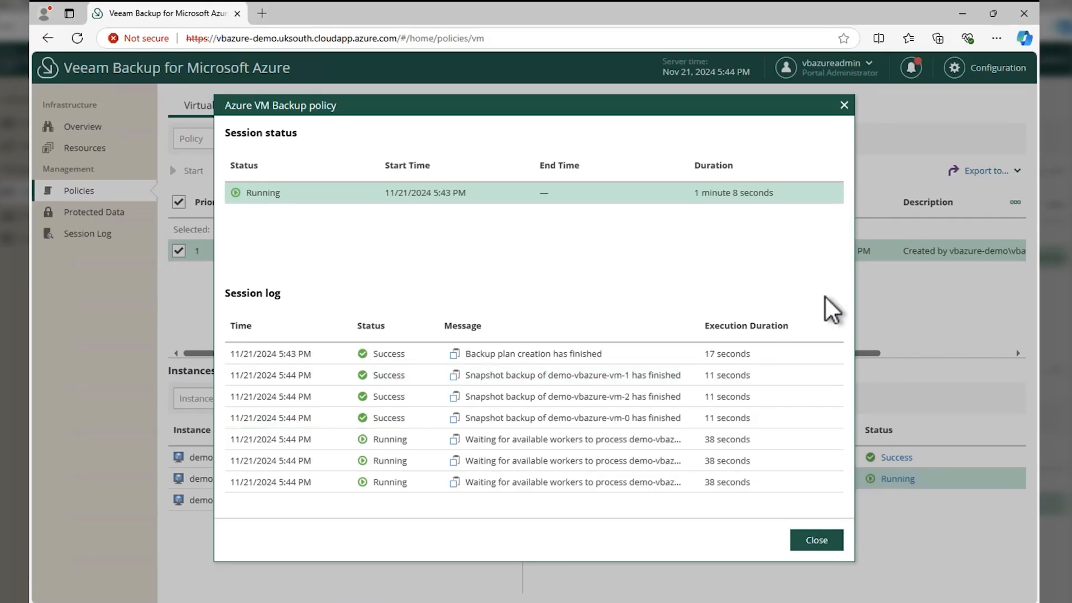
{"action": "left_click_drag", "start_coordinate": [837, 399], "coordinate": [846, 490]}
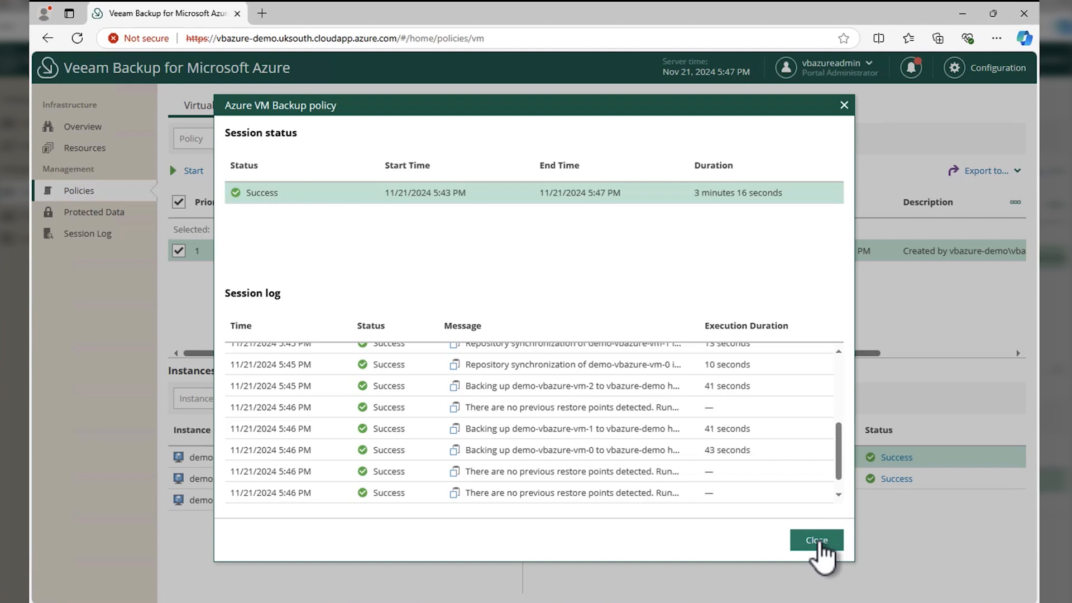
{"action": "left_click", "coordinate": [817, 541]}
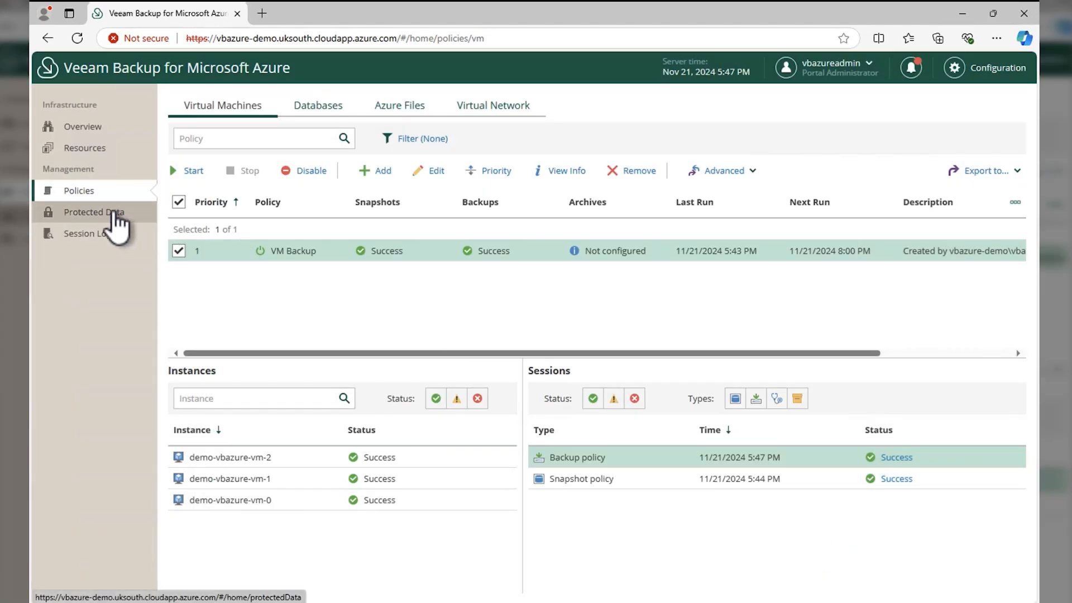
Step: Widen the name column of the protected virtual machines and start a file-level recovery of demo-vbazure-vm-0 without a restore reason
{"action": "left_click", "coordinate": [113, 214]}
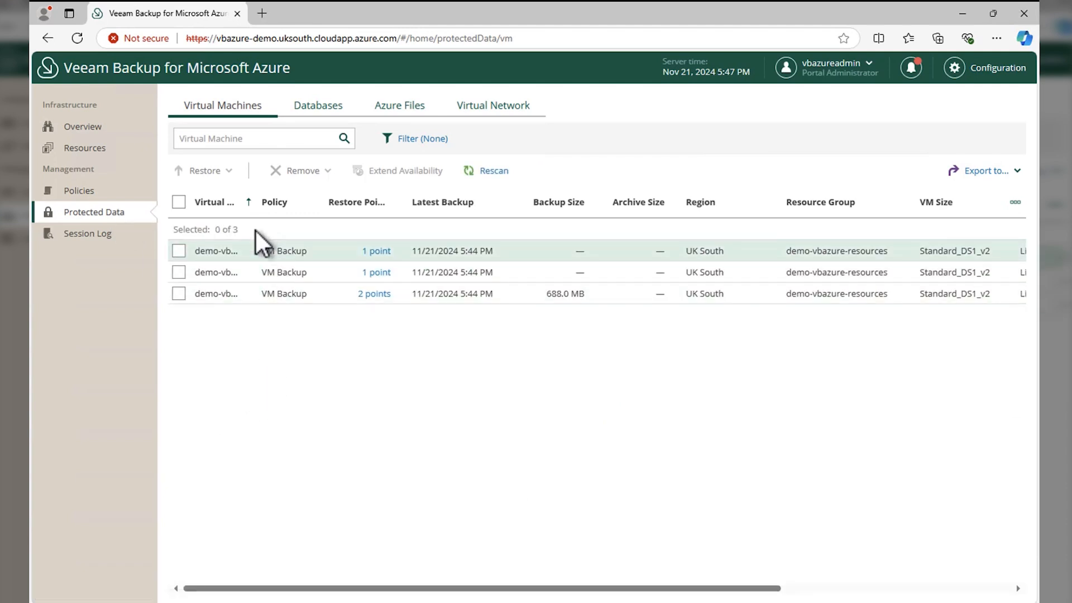
{"action": "left_click_drag", "start_coordinate": [253, 211], "coordinate": [351, 222]}
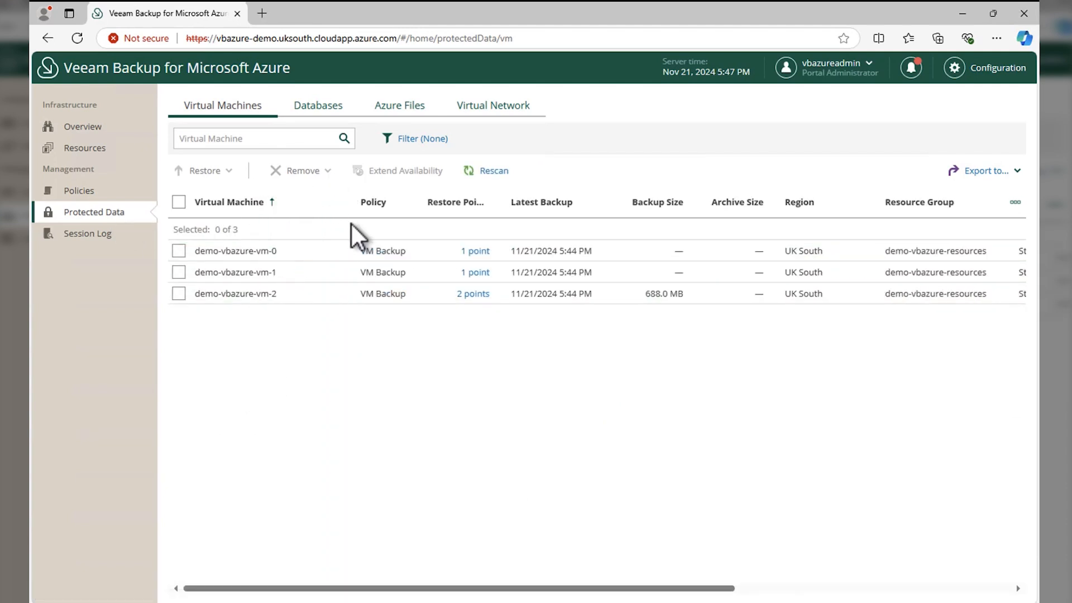
{"action": "left_click", "coordinate": [179, 251]}
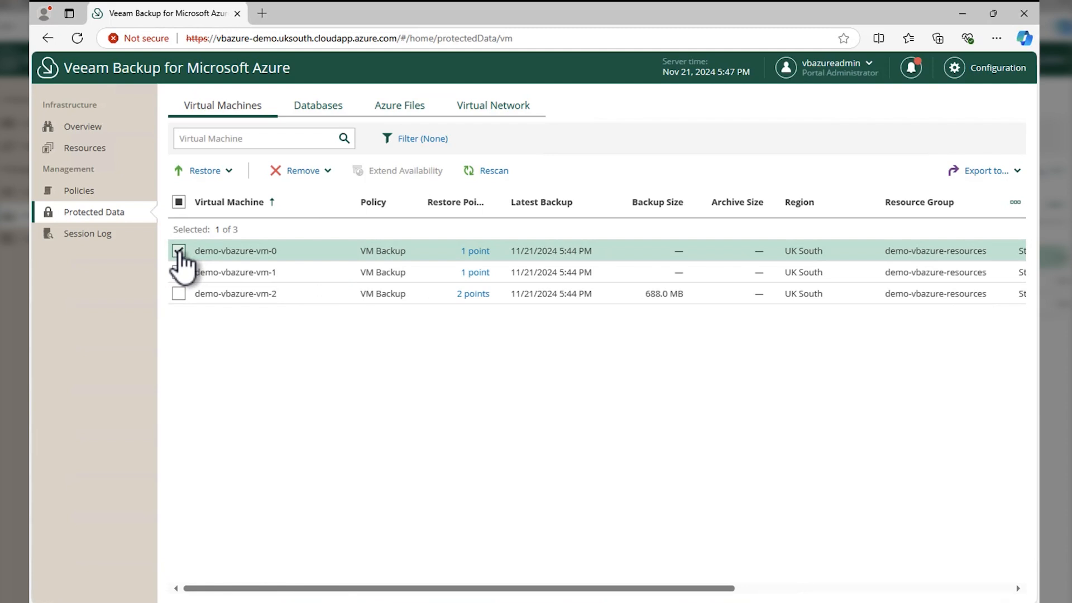
{"action": "left_click", "coordinate": [229, 172]}
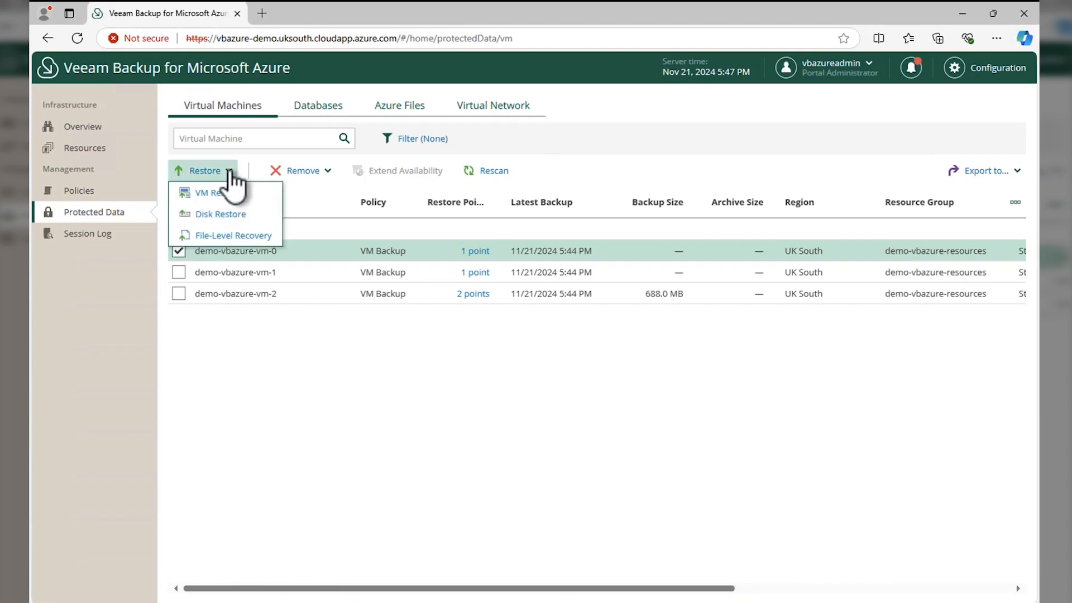
{"action": "left_click", "coordinate": [263, 235]}
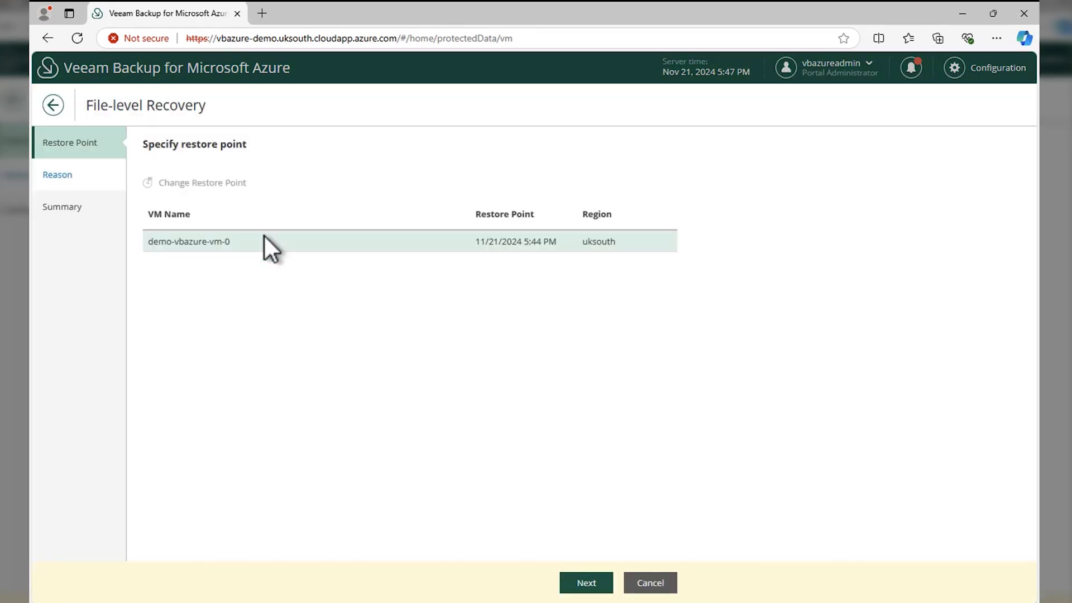
{"action": "left_click", "coordinate": [586, 583]}
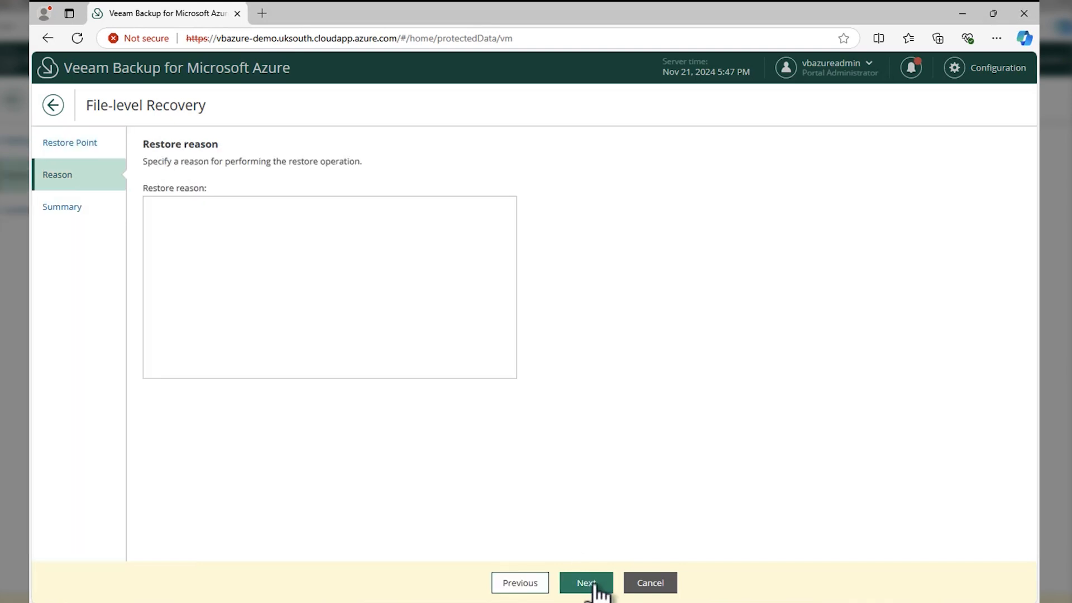
{"action": "left_click", "coordinate": [593, 584]}
{"action": "left_click", "coordinate": [597, 584]}
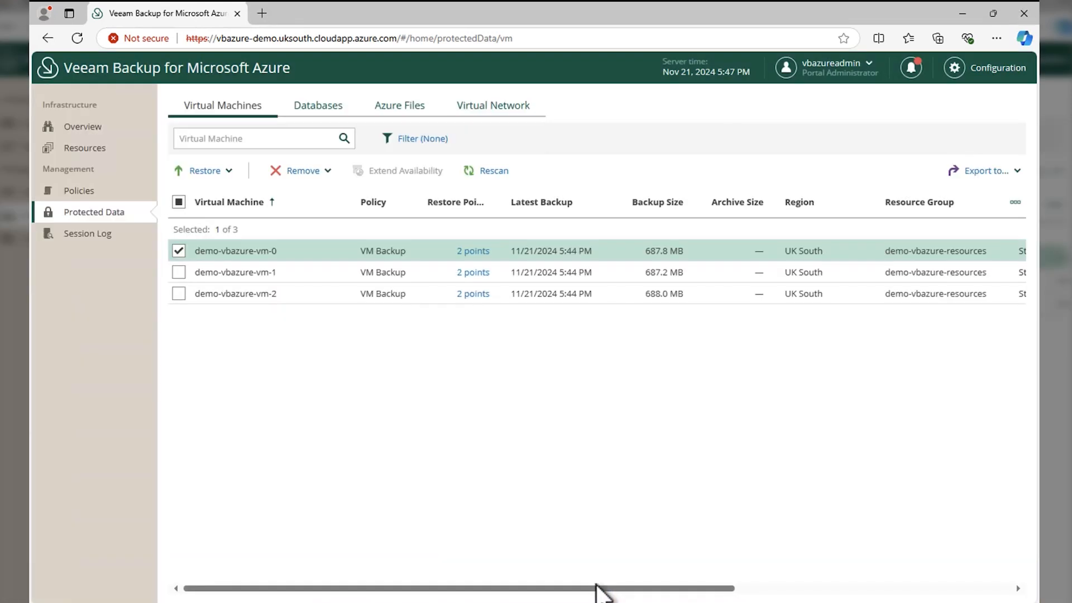
Step: Examine the log of the running file-level recovery session from the overview, and return to the protected virtual machines
{"action": "left_click", "coordinate": [95, 148]}
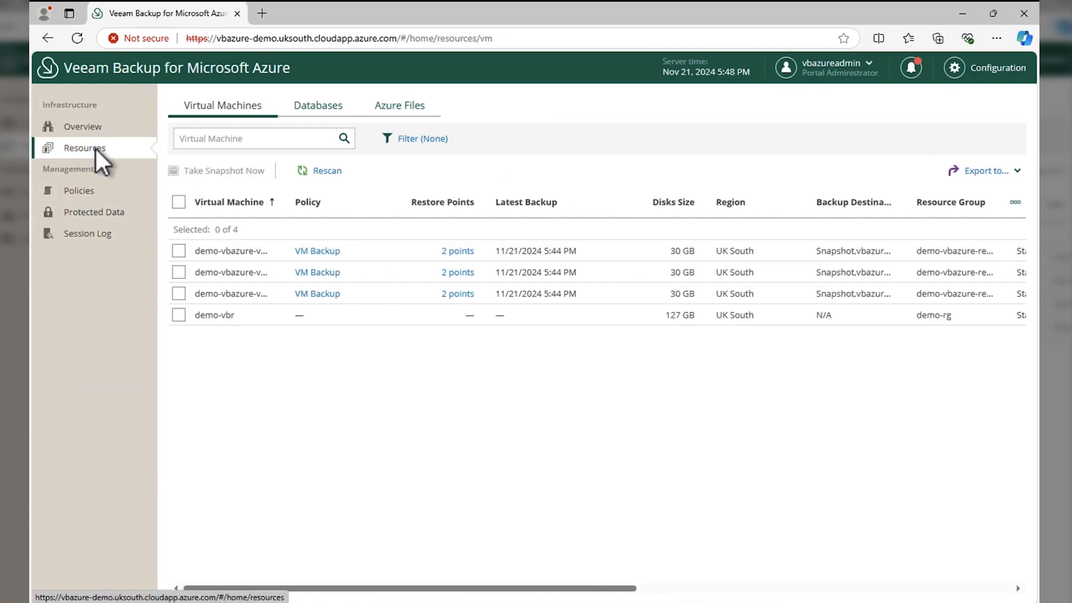
{"action": "left_click", "coordinate": [92, 132]}
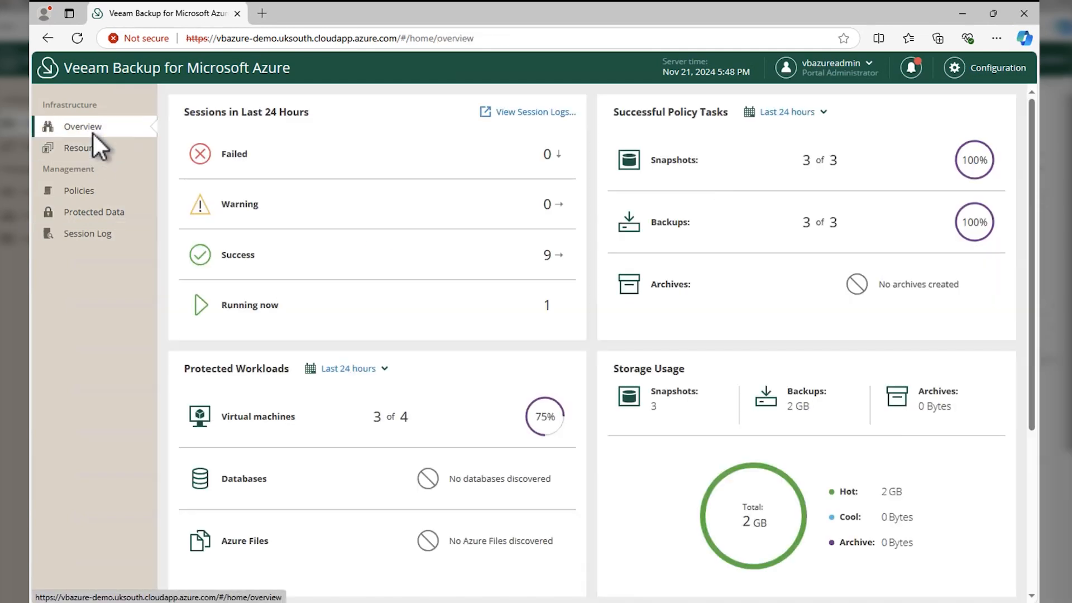
{"action": "left_click", "coordinate": [241, 306]}
{"action": "left_click", "coordinate": [240, 217]}
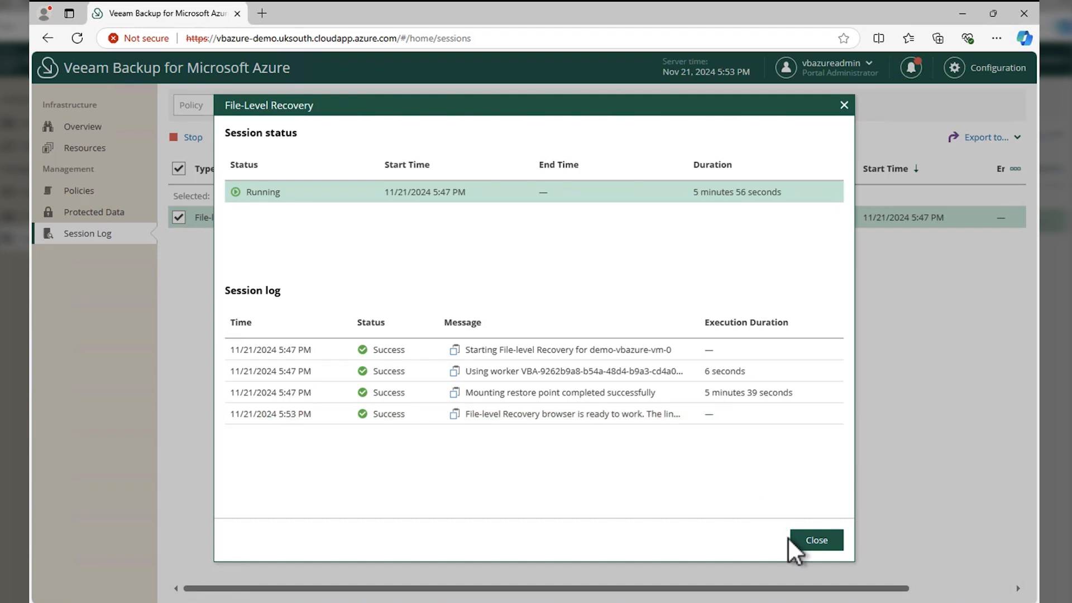
{"action": "left_click", "coordinate": [820, 544]}
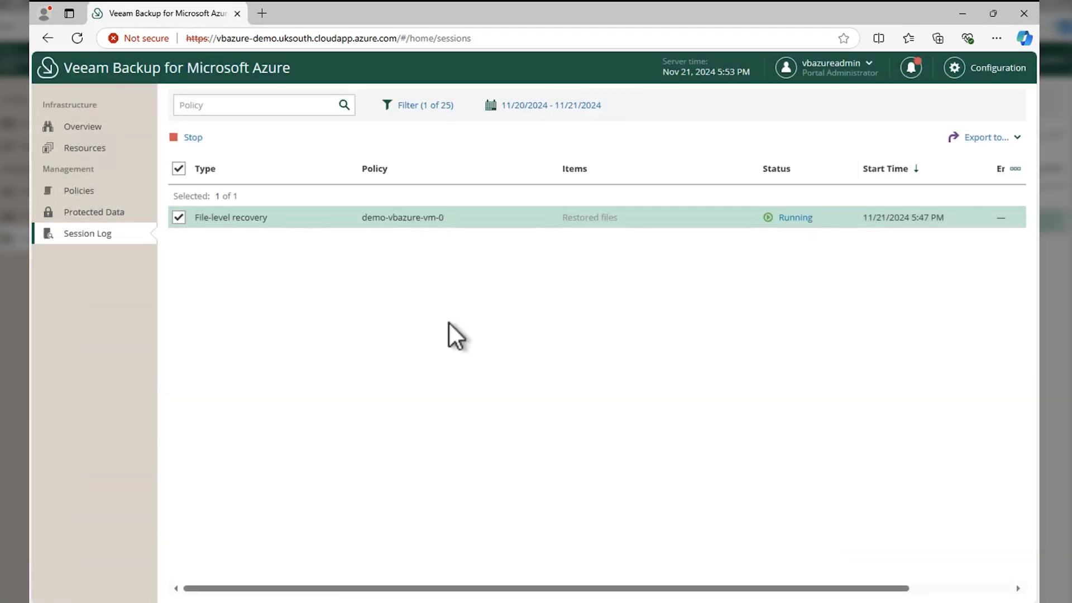
{"action": "left_click", "coordinate": [96, 215]}
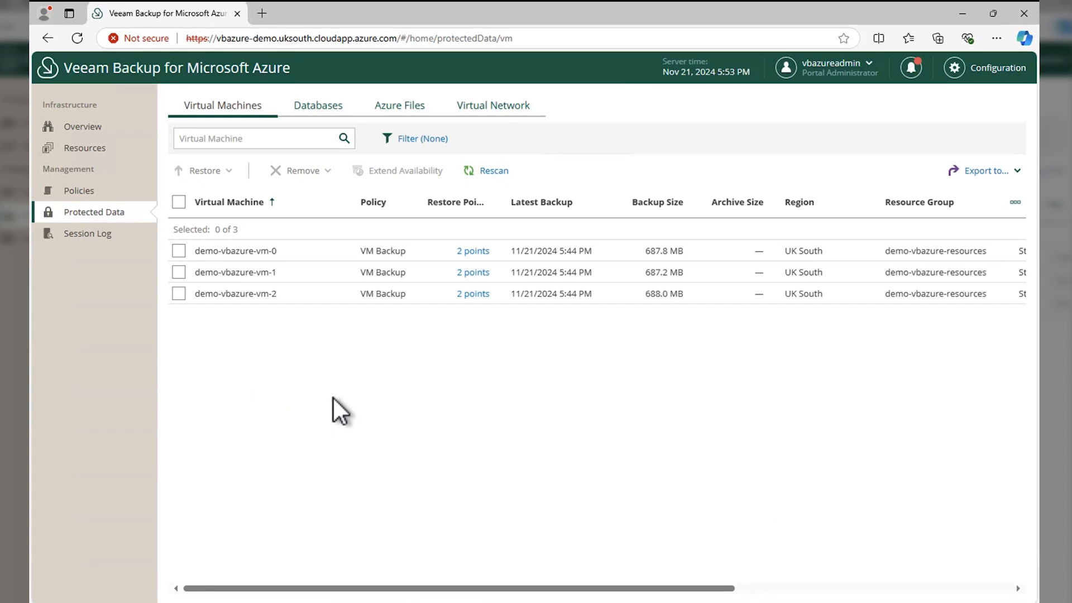
Step: Open the file-level recovery URL of demo-vbazure-vm-0 and continue past the certificate warning to its file browser
{"action": "left_click", "coordinate": [250, 254]}
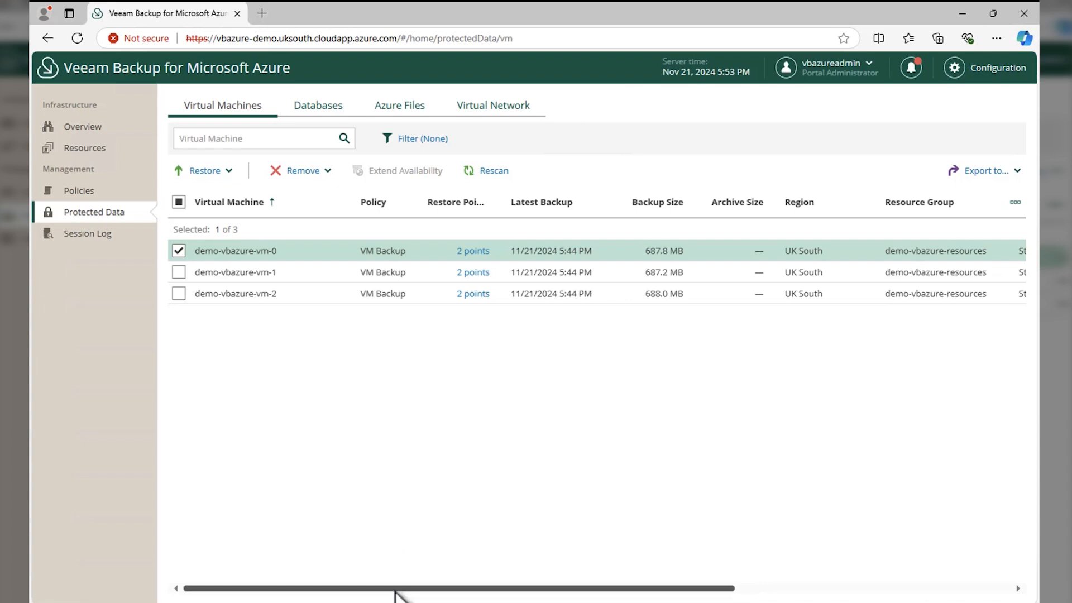
{"action": "left_click_drag", "start_coordinate": [431, 589], "coordinate": [706, 587]}
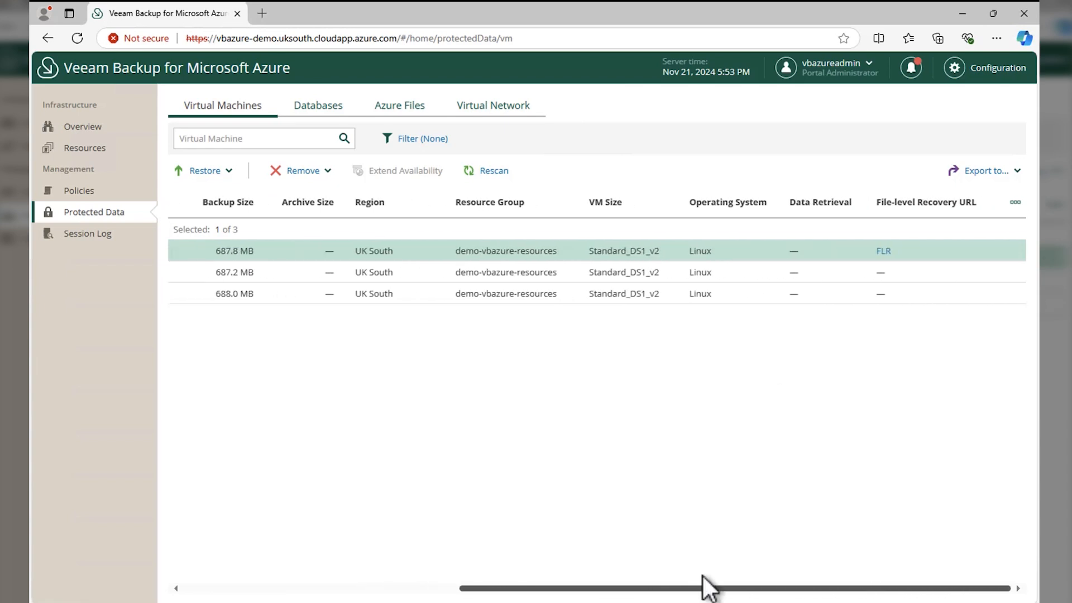
{"action": "left_click", "coordinate": [884, 251]}
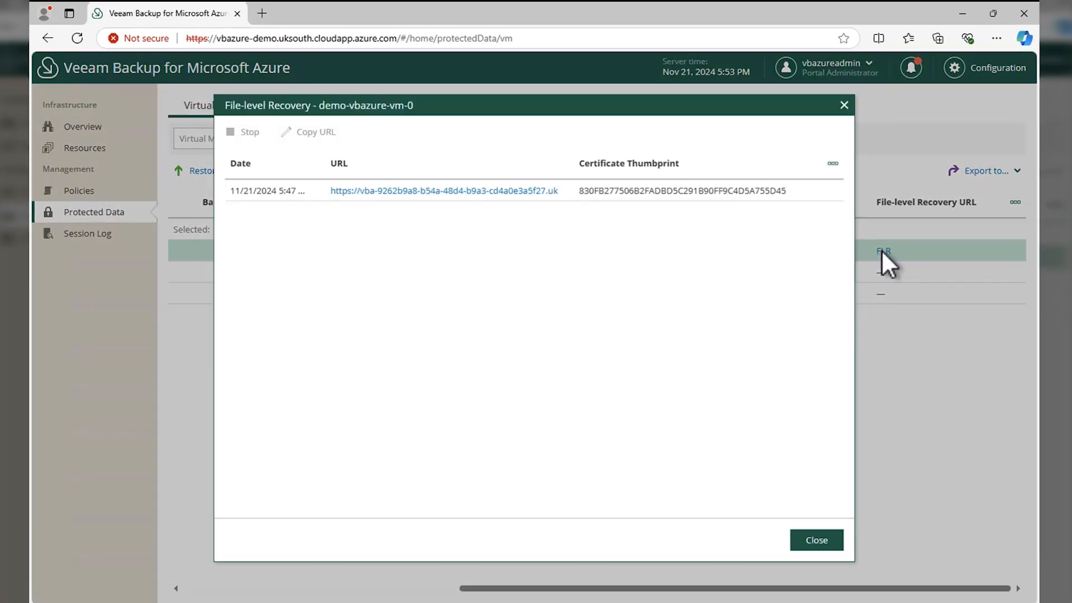
{"action": "left_click", "coordinate": [422, 191]}
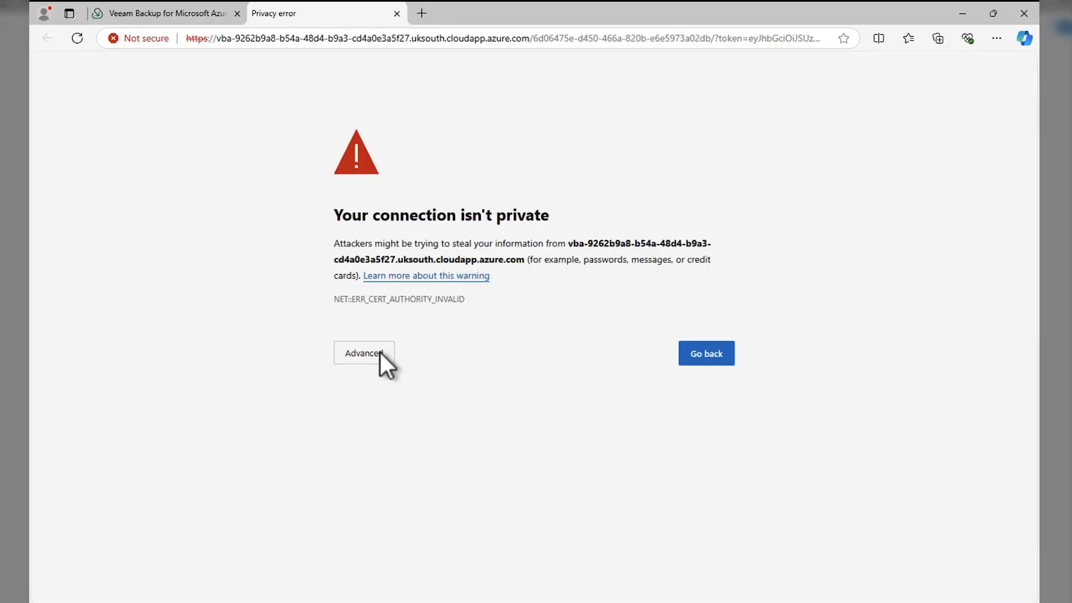
{"action": "left_click", "coordinate": [380, 352]}
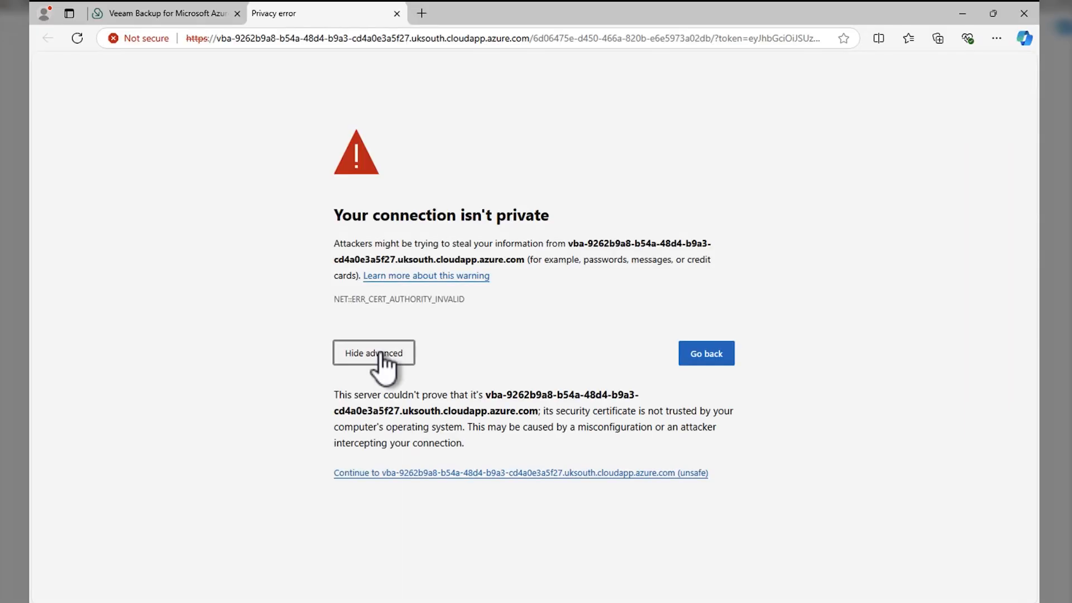
{"action": "left_click", "coordinate": [379, 473]}
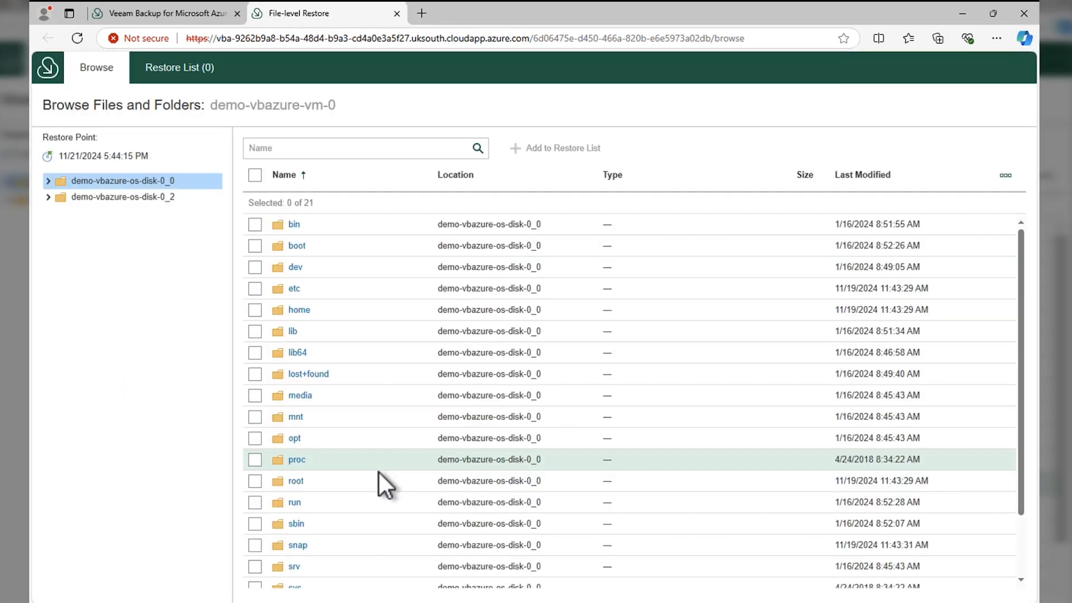
Step: Expand both backed-up OS disks and open the home/adminuser folder on demo-vbazure-os-disk-0_0
{"action": "left_click", "coordinate": [48, 197]}
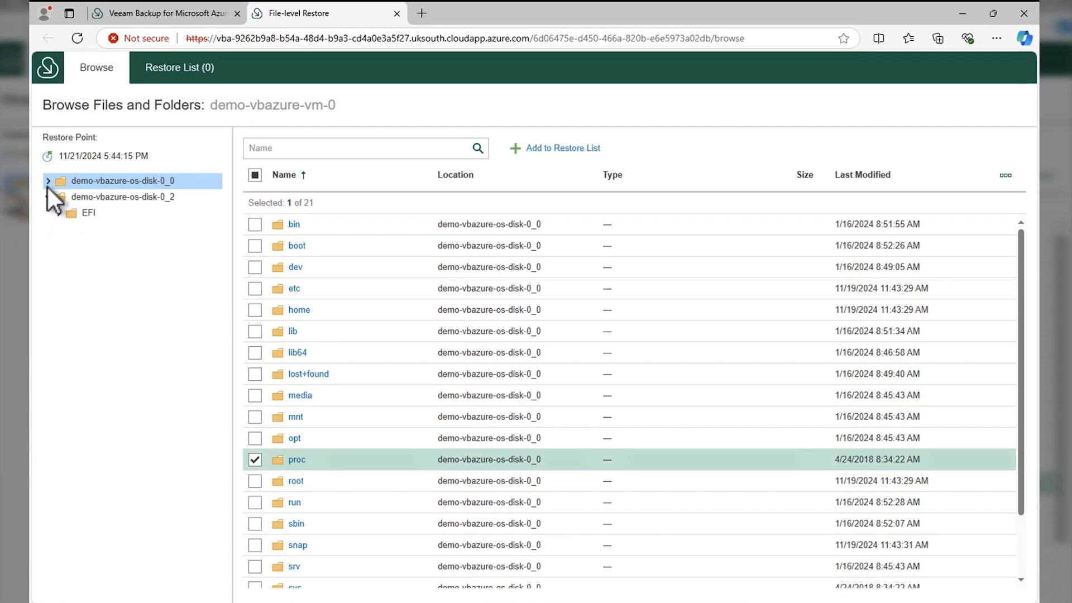
{"action": "left_click", "coordinate": [48, 181]}
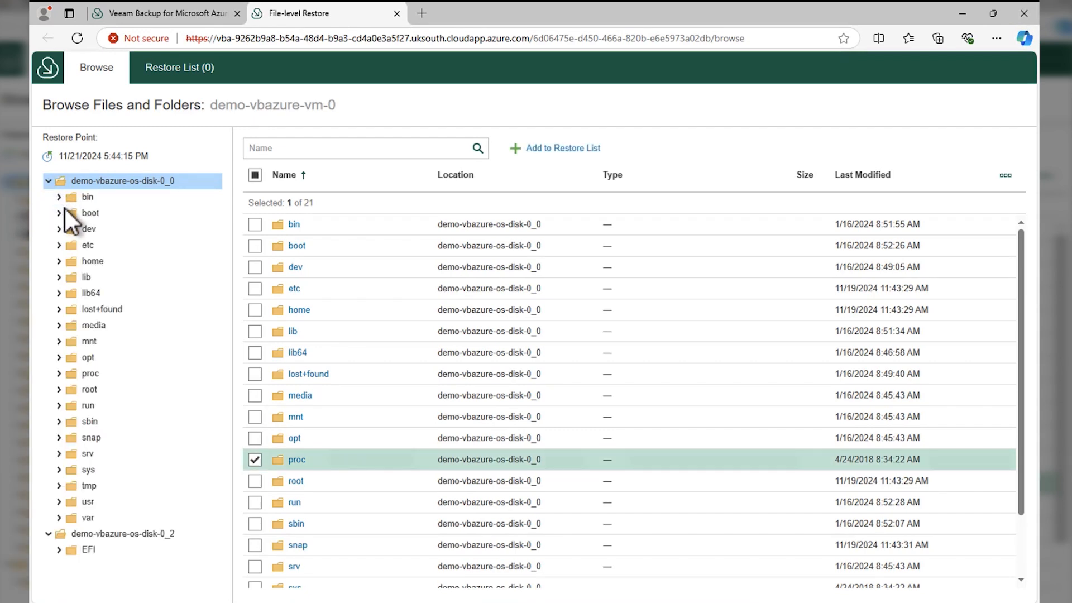
{"action": "left_click", "coordinate": [90, 267]}
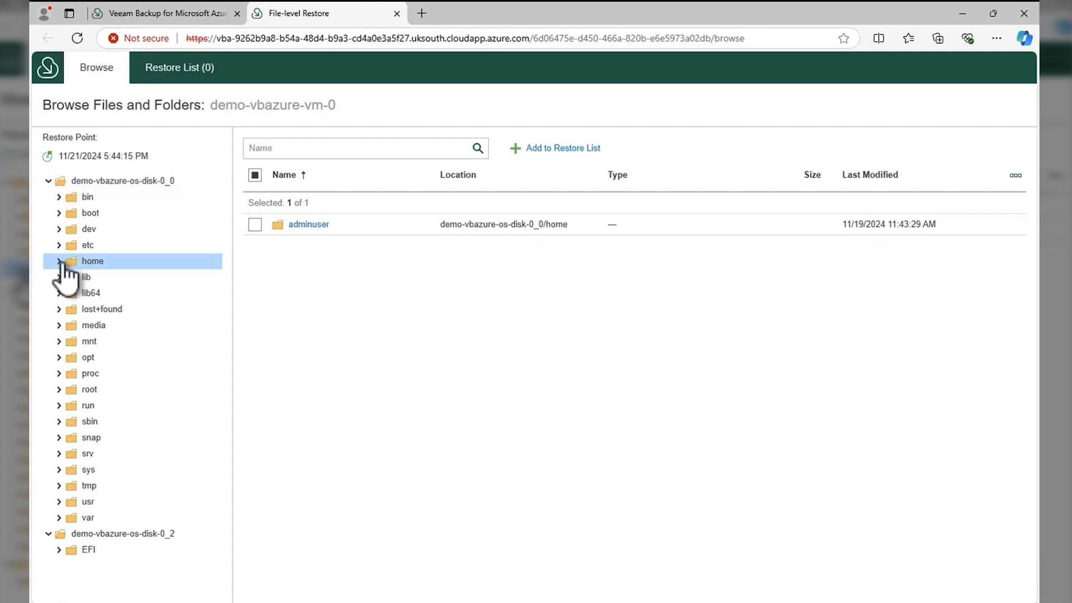
{"action": "left_click", "coordinate": [60, 261]}
{"action": "left_click", "coordinate": [88, 279]}
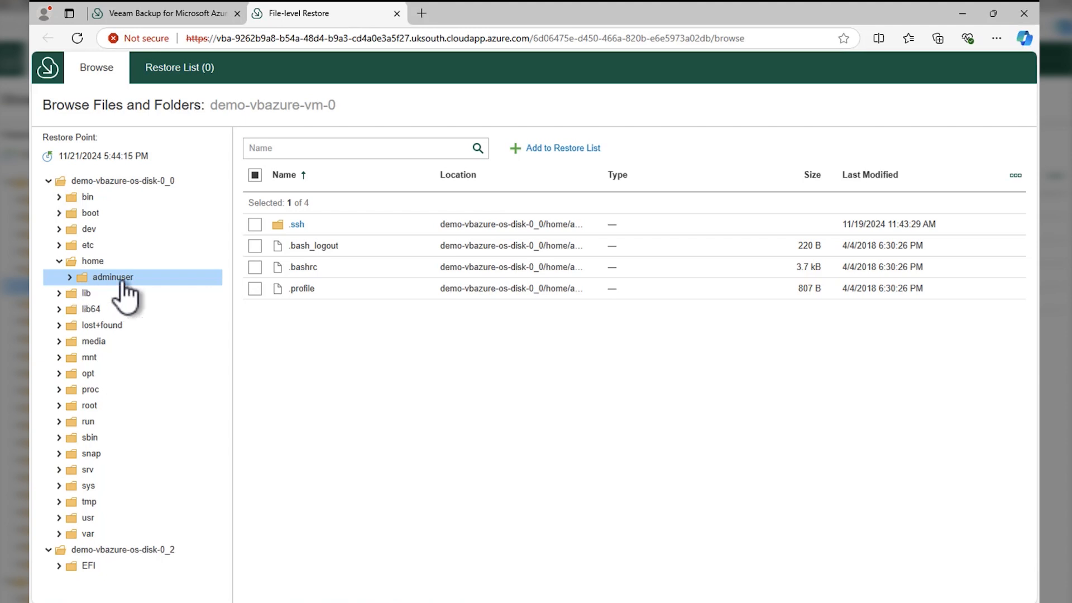
Step: Select .bashrc and .bash_logout in the adminuser folder and add them to the restore list with the selected proc folder
{"action": "left_click", "coordinate": [255, 267]}
{"action": "left_click", "coordinate": [255, 246]}
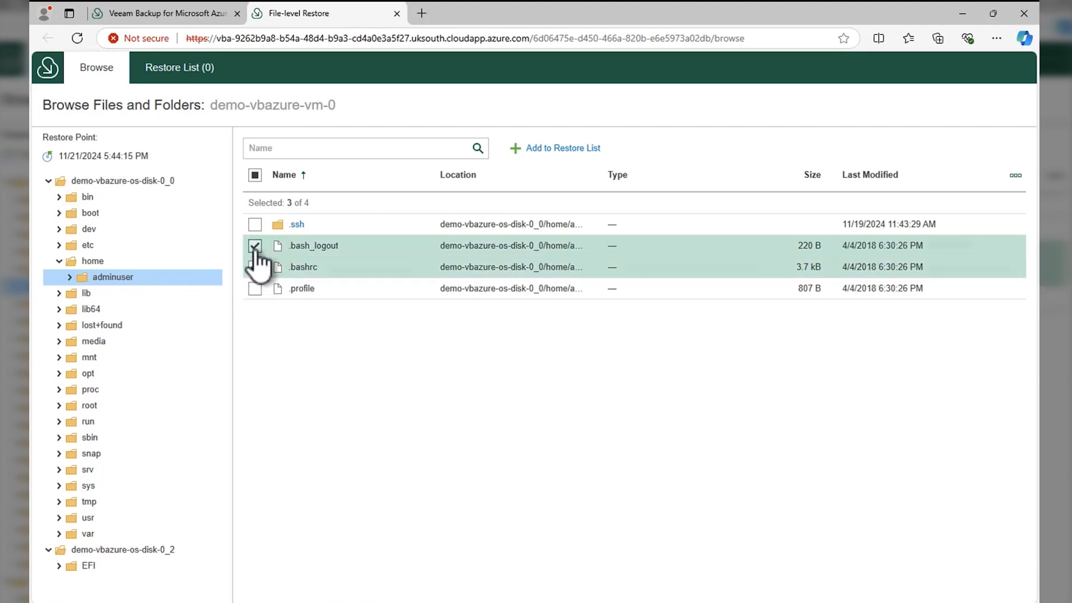
{"action": "left_click", "coordinate": [569, 149]}
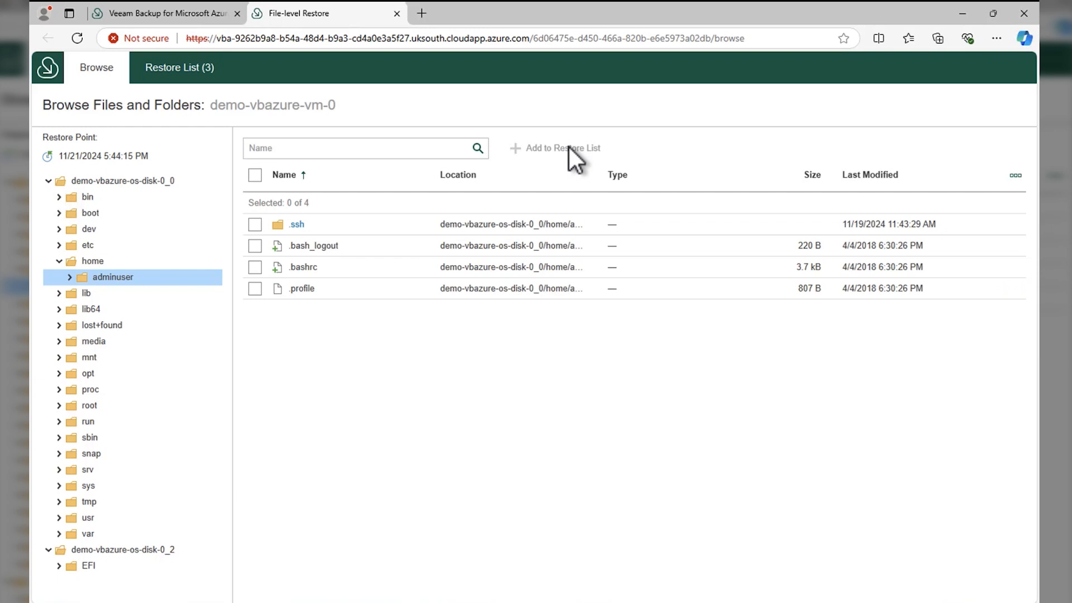
Step: Review the restore list of demo-vbazure-vm-0, select its proc folder to check the download option, and return to the file browser
{"action": "left_click", "coordinate": [210, 68]}
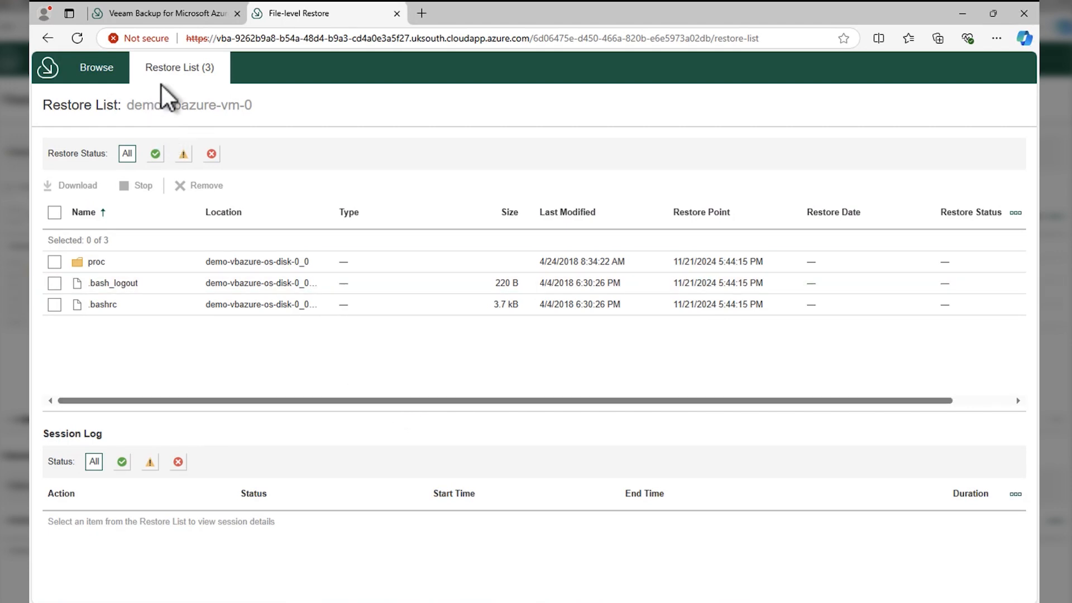
{"action": "left_click", "coordinate": [55, 262]}
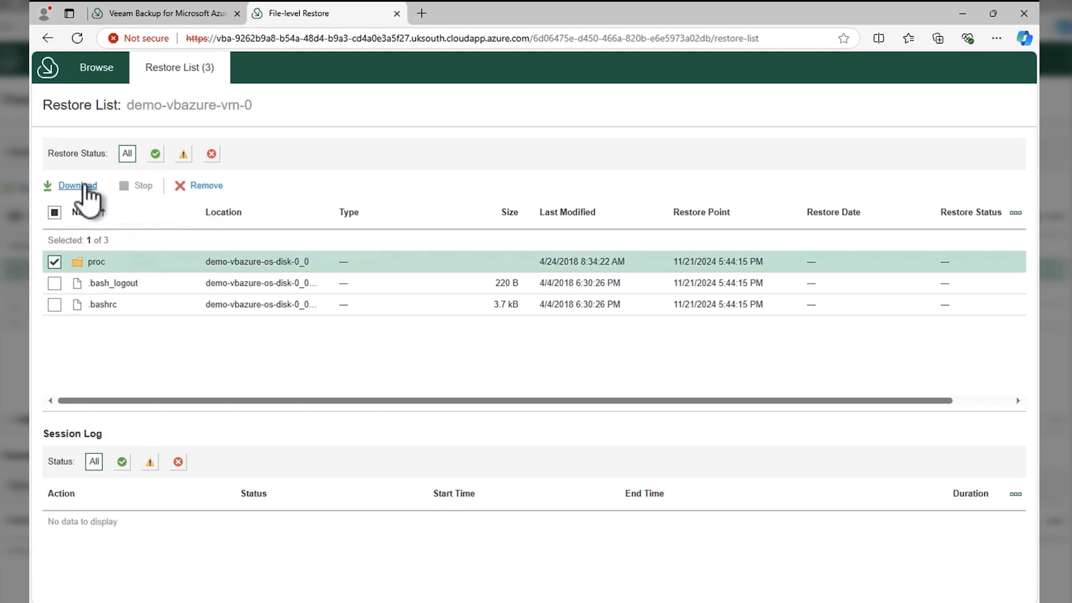
{"action": "left_click", "coordinate": [96, 70]}
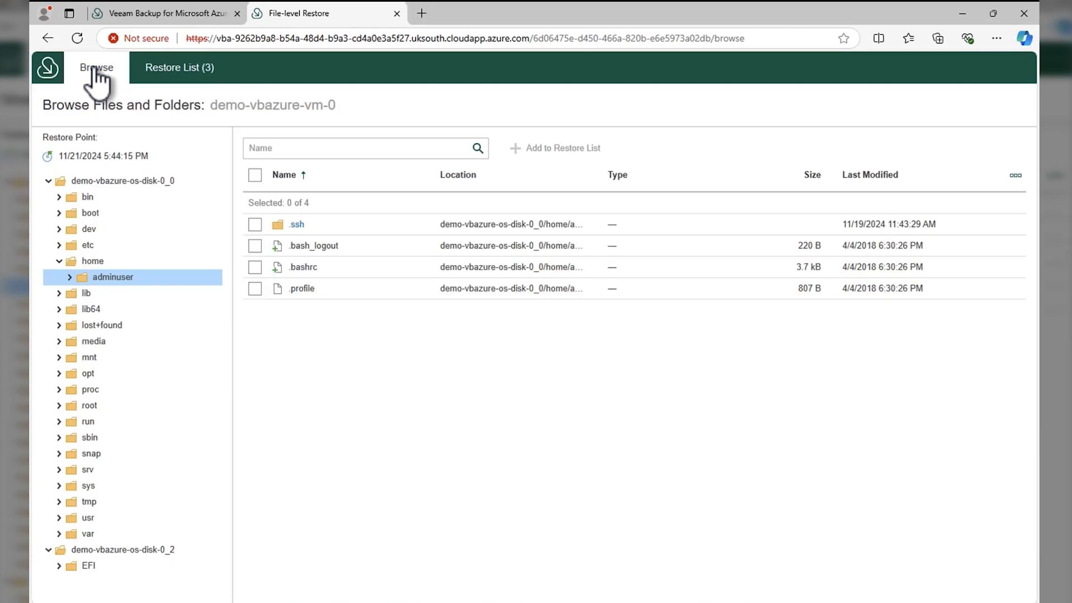
Step: Switch back to the backup console, stop the running file-level recovery session of demo-vbazure-vm-0, and return to the overview
{"action": "left_click", "coordinate": [177, 14]}
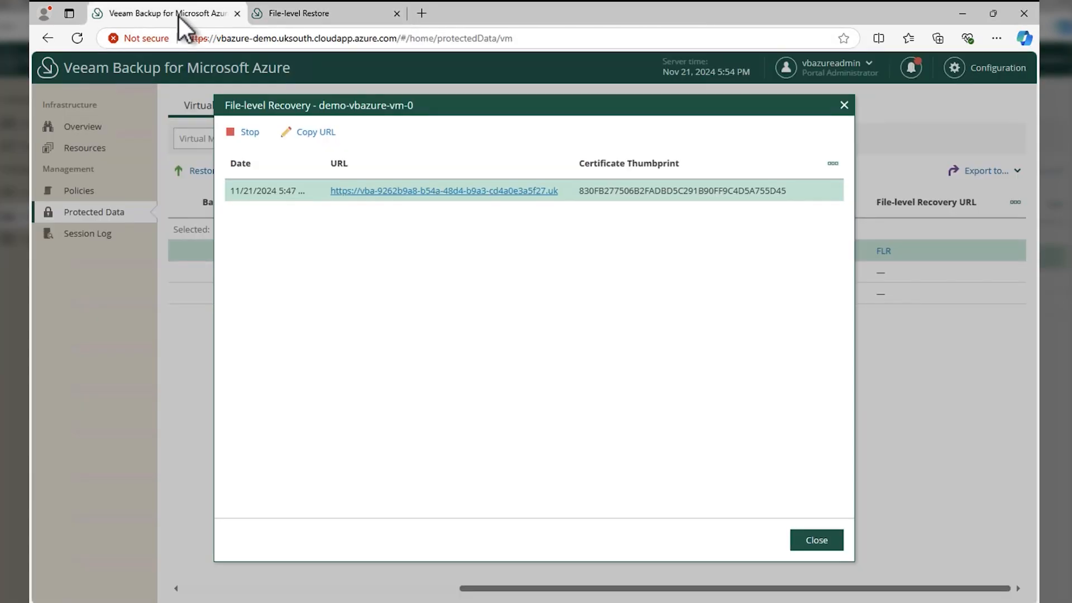
{"action": "left_click", "coordinate": [844, 105]}
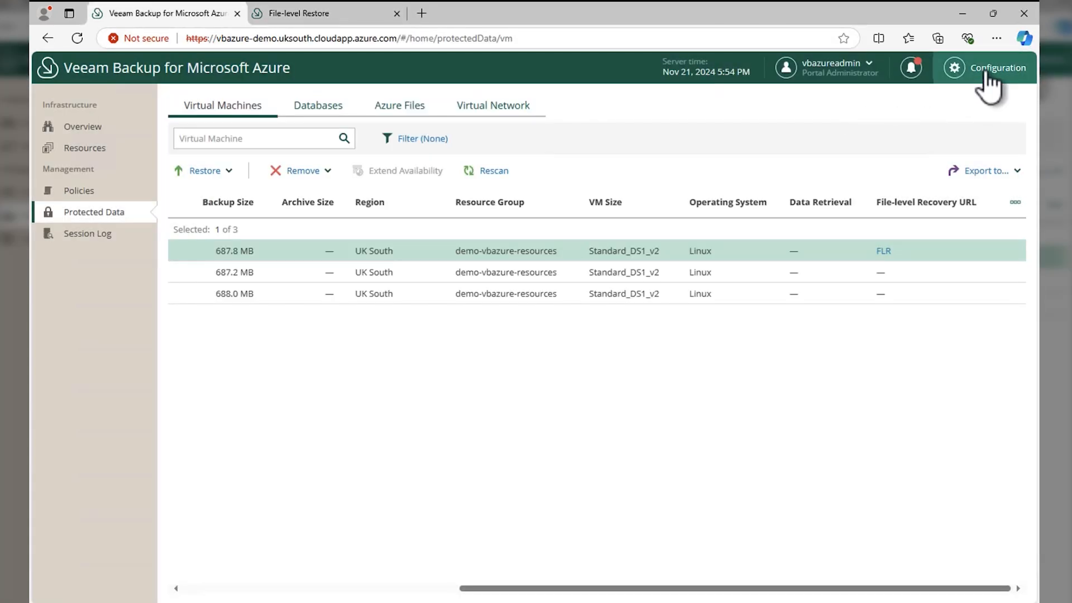
{"action": "left_click", "coordinate": [72, 128]}
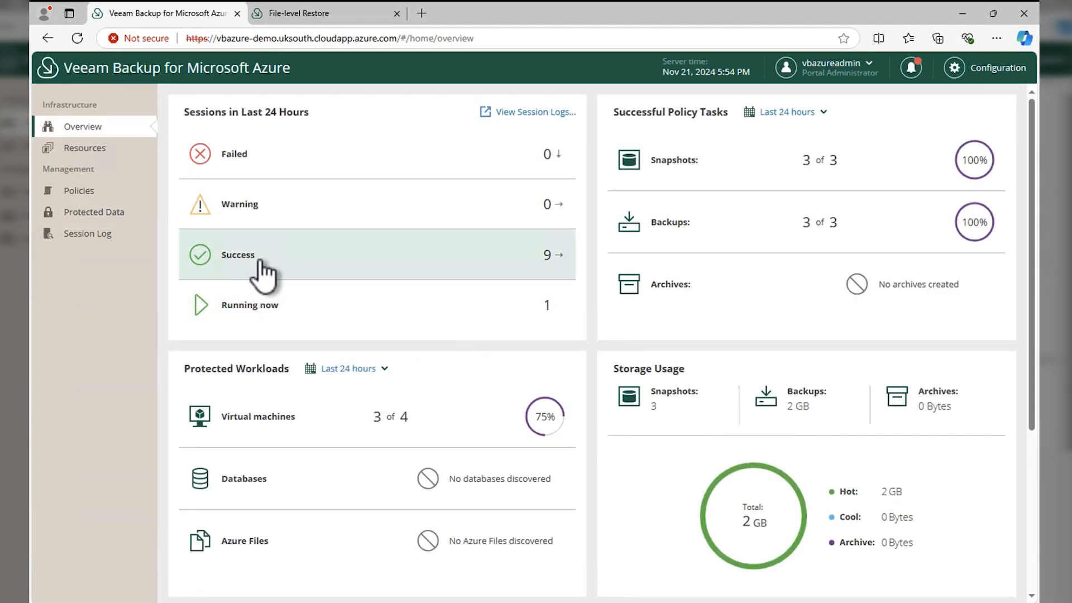
{"action": "left_click", "coordinate": [278, 305]}
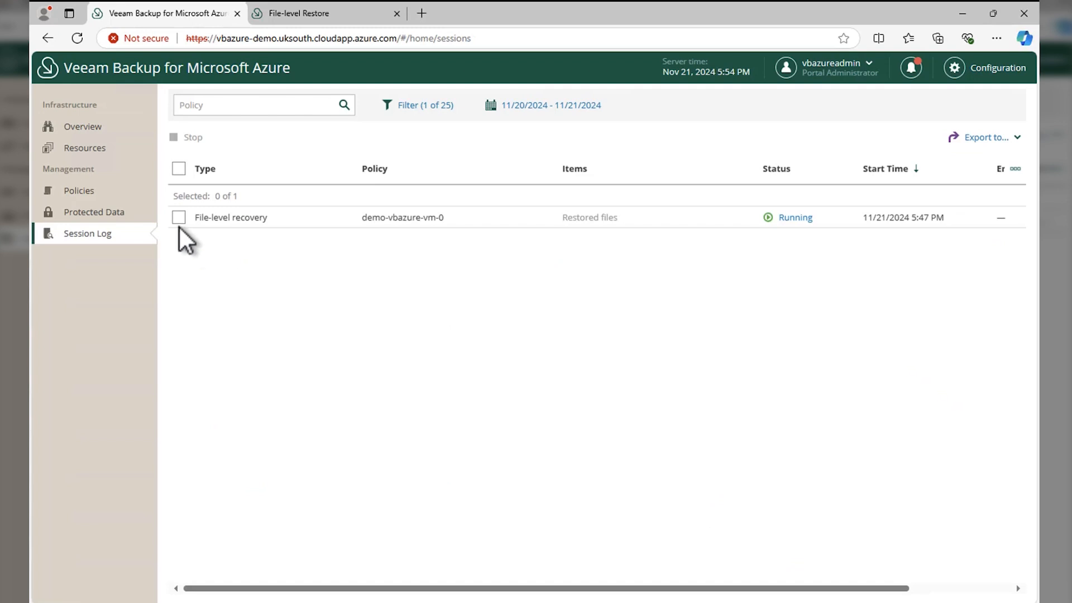
{"action": "left_click", "coordinate": [179, 219]}
{"action": "left_click", "coordinate": [188, 138]}
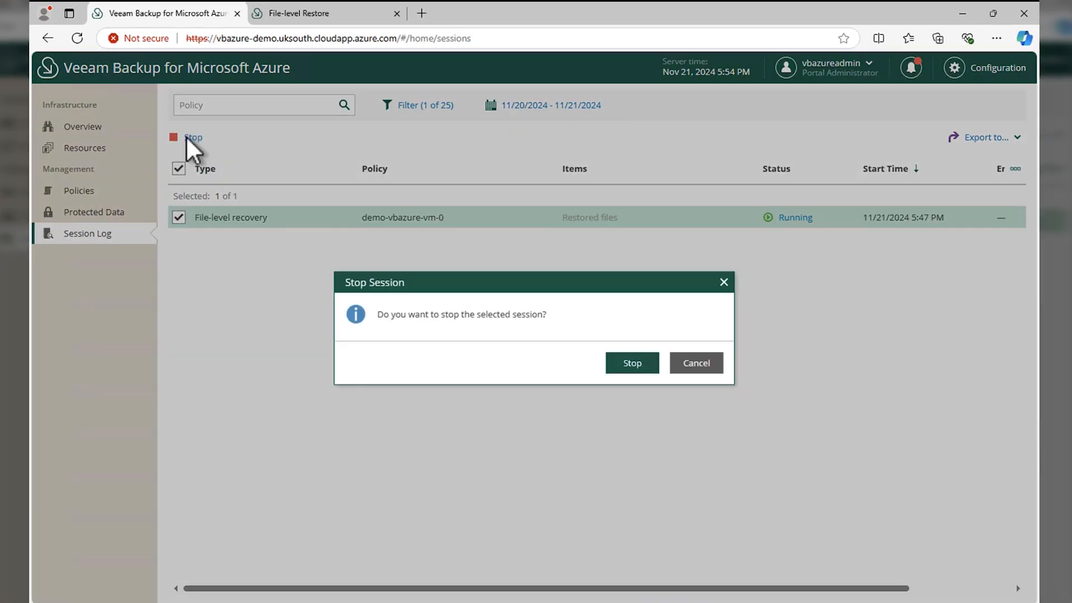
{"action": "left_click", "coordinate": [621, 365]}
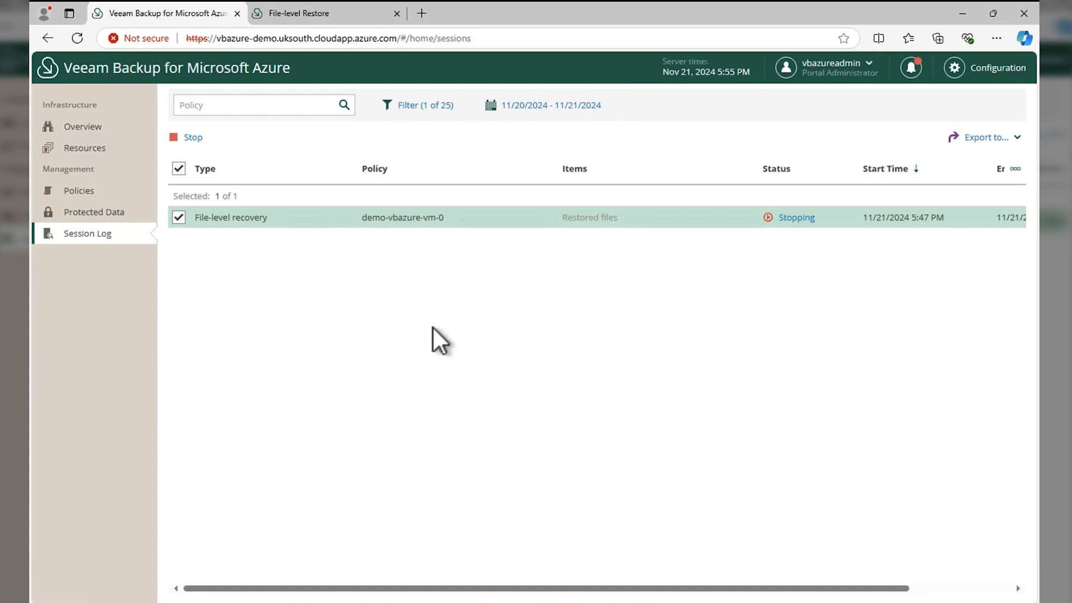
{"action": "left_click", "coordinate": [56, 72]}
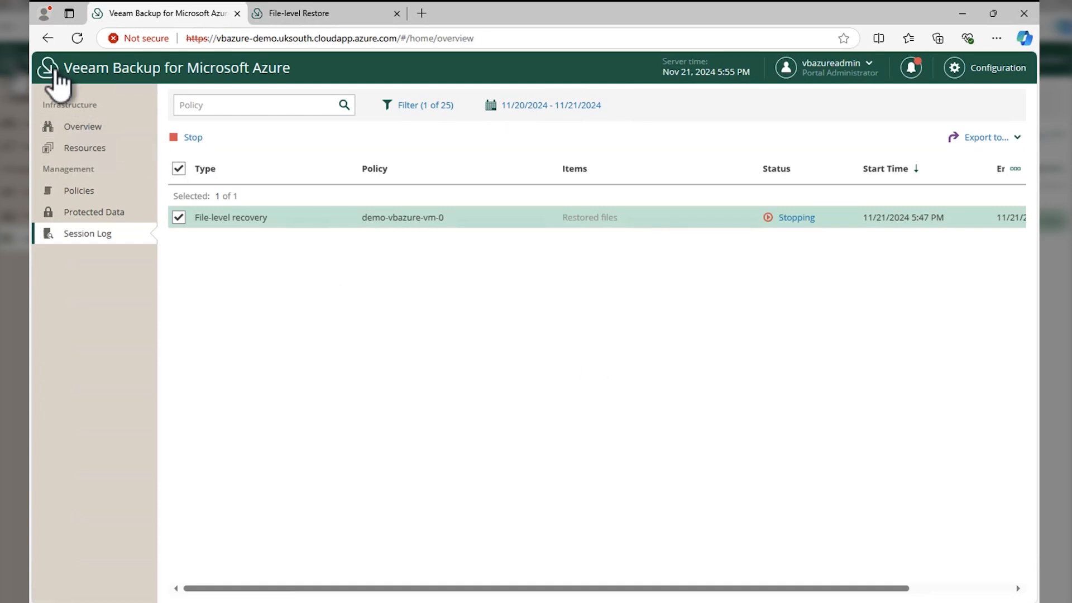